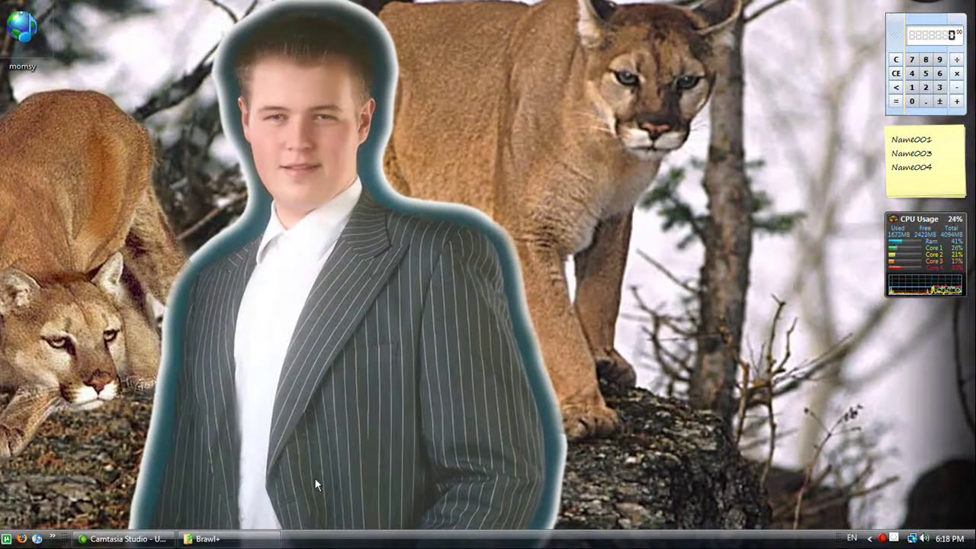
Open the STGFINAL - Added Platform file from the Brawl+ folder in BrawlBox.
click(204, 539)
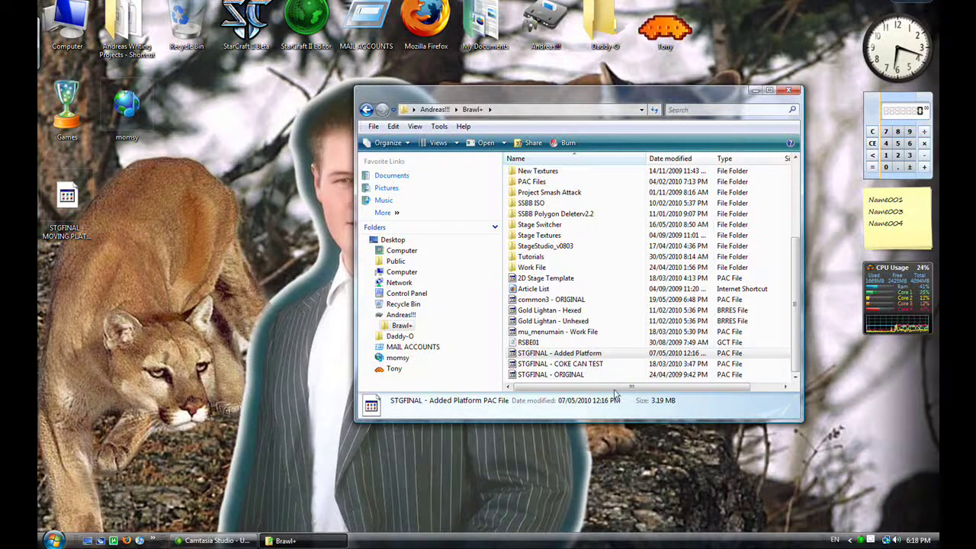
click(583, 363)
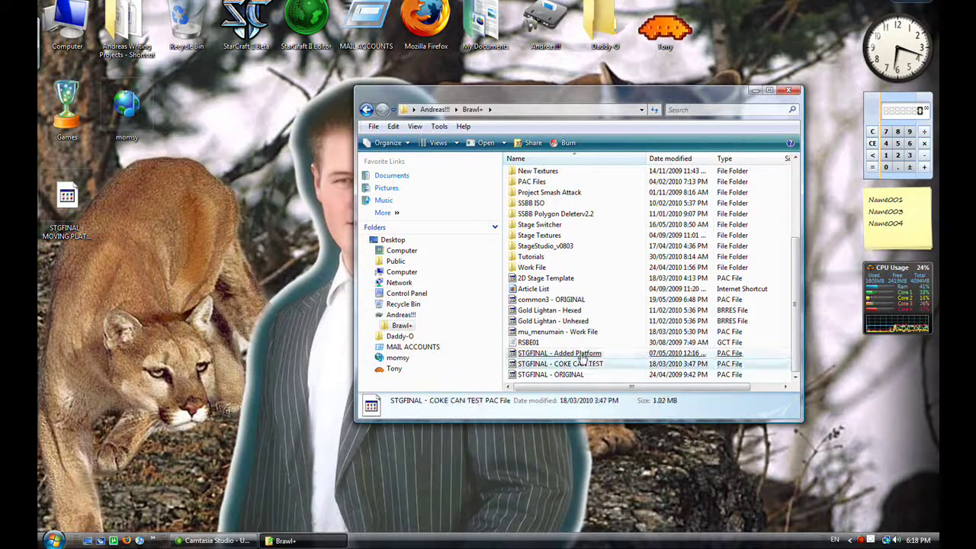
click(581, 354)
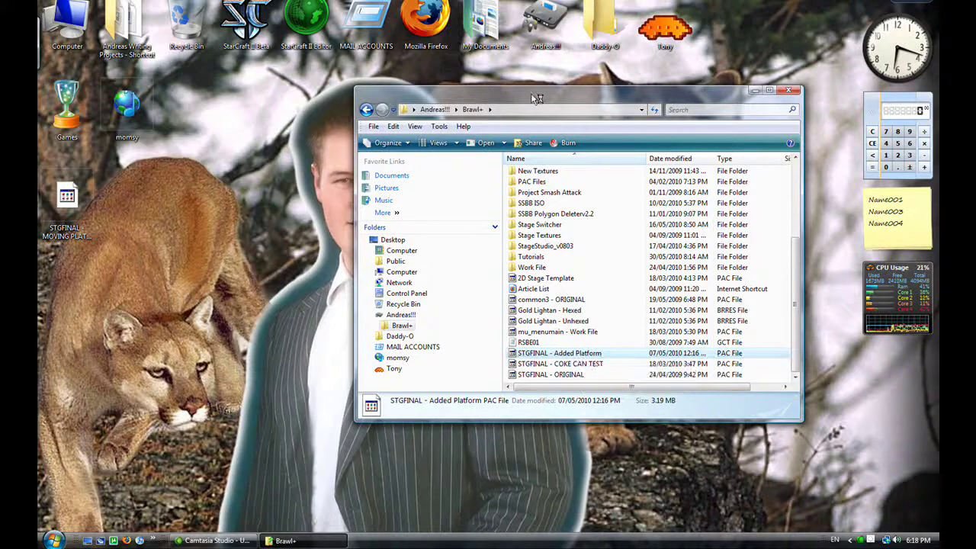
click(755, 90)
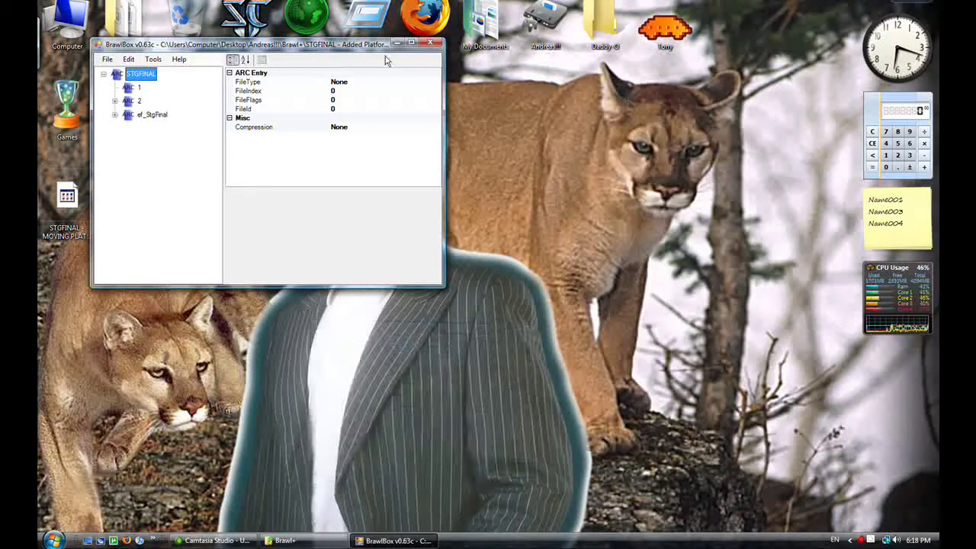
drag(376, 51, 600, 159)
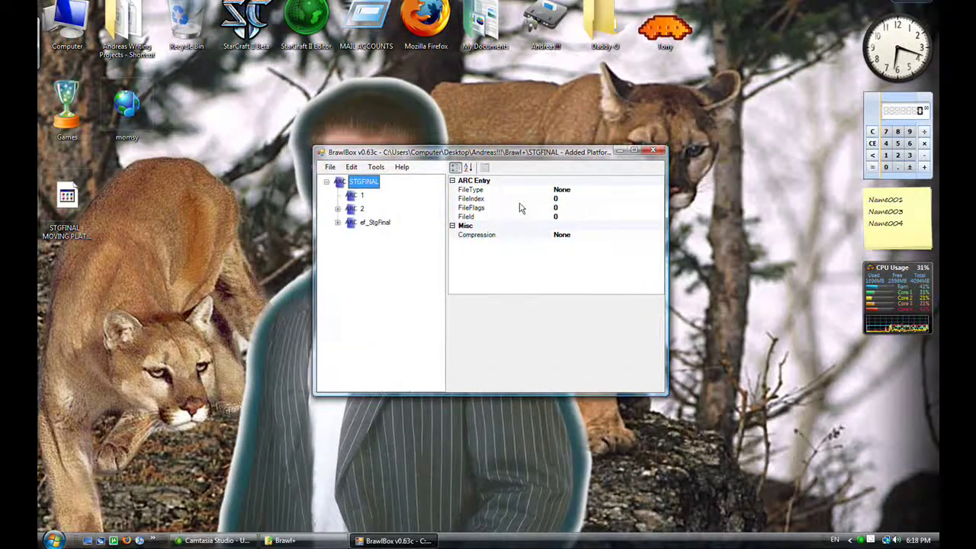
Expand ARC 2 and open its MiscData[2] collision data in the Collision Editor.
click(338, 209)
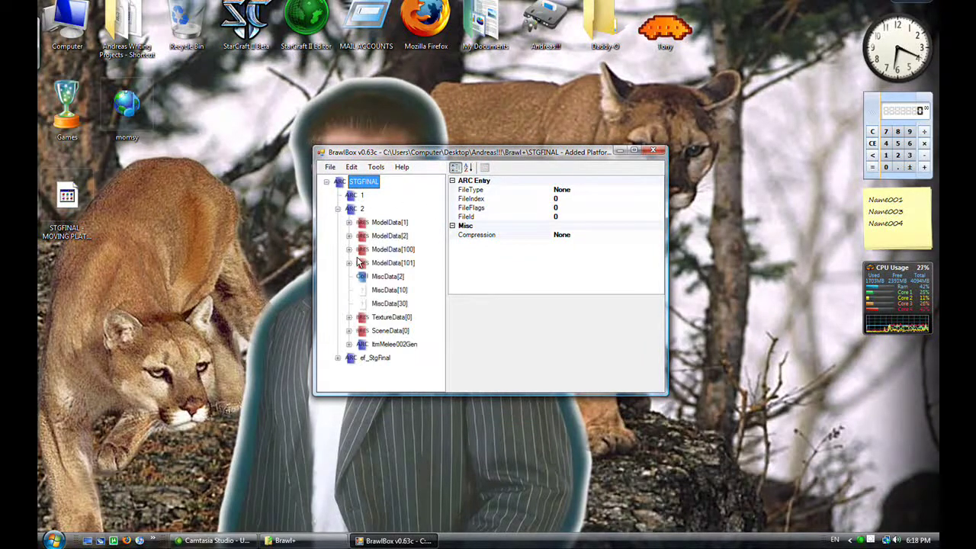
right_click(366, 280)
click(396, 286)
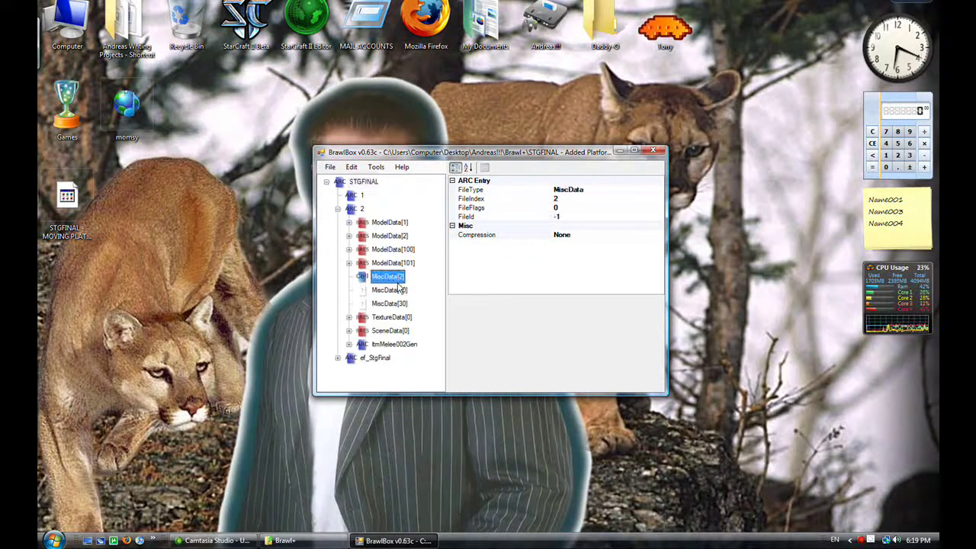
drag(459, 63, 770, 175)
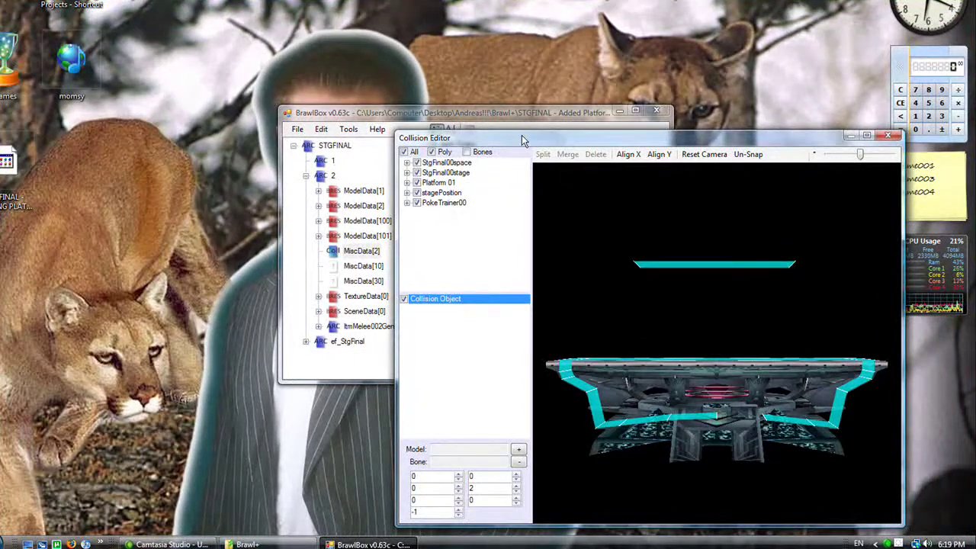
drag(521, 135, 415, 79)
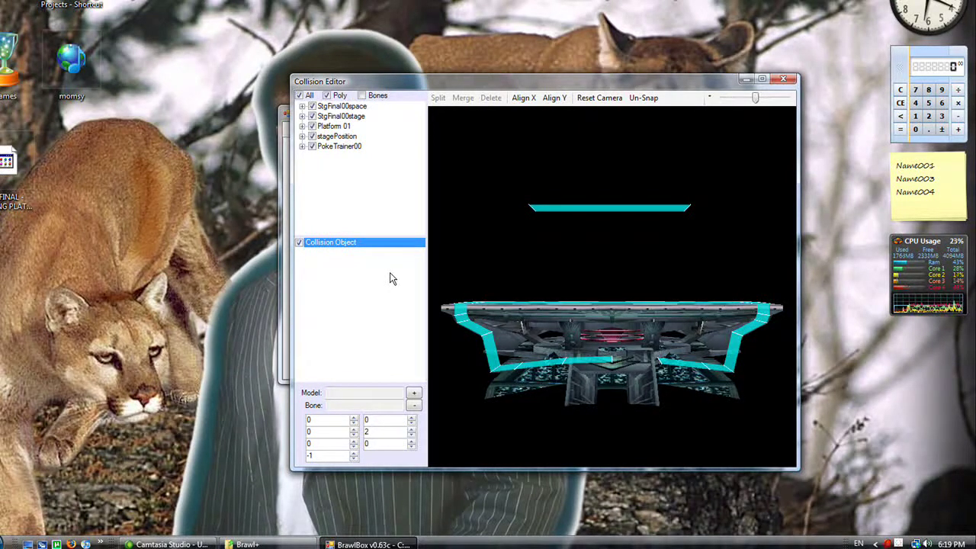
Inspect the floating platform's collision, toggling the existing collision object off and on to see which collisions belong to it.
click(616, 210)
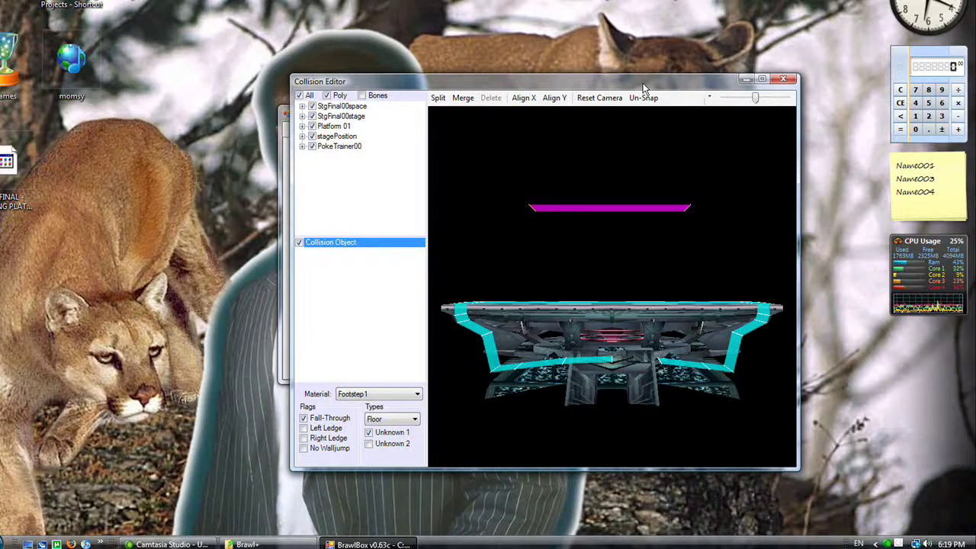
click(331, 244)
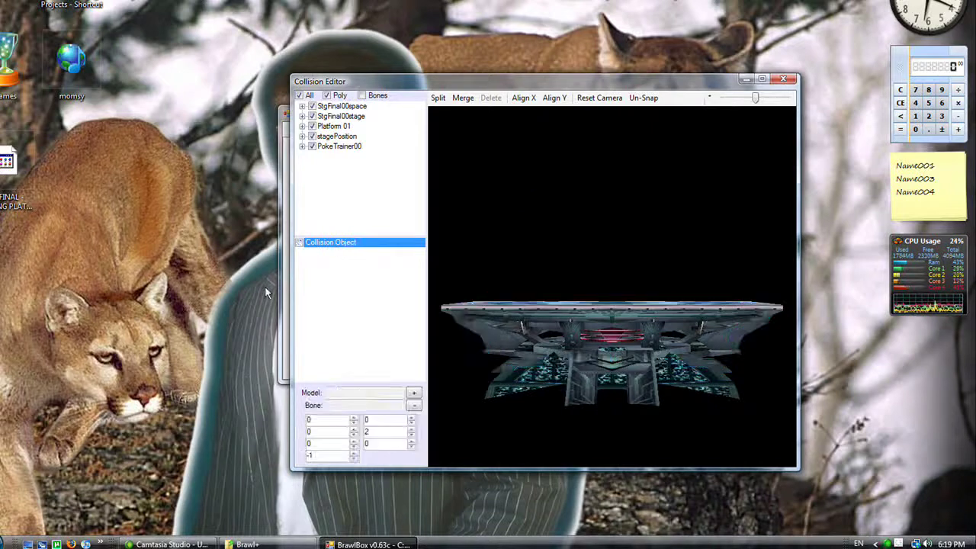
click(336, 248)
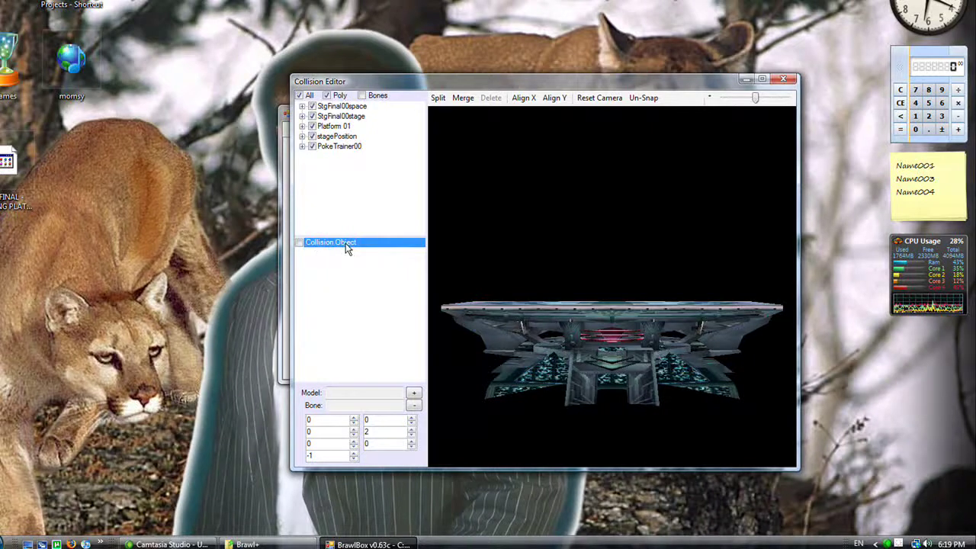
click(349, 248)
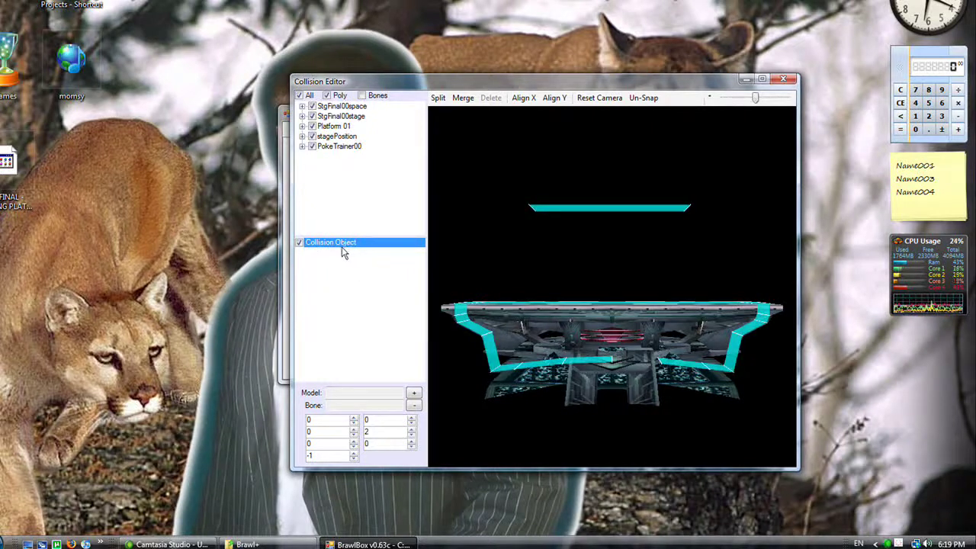
Add a new collision object to the collision object list.
right_click(338, 254)
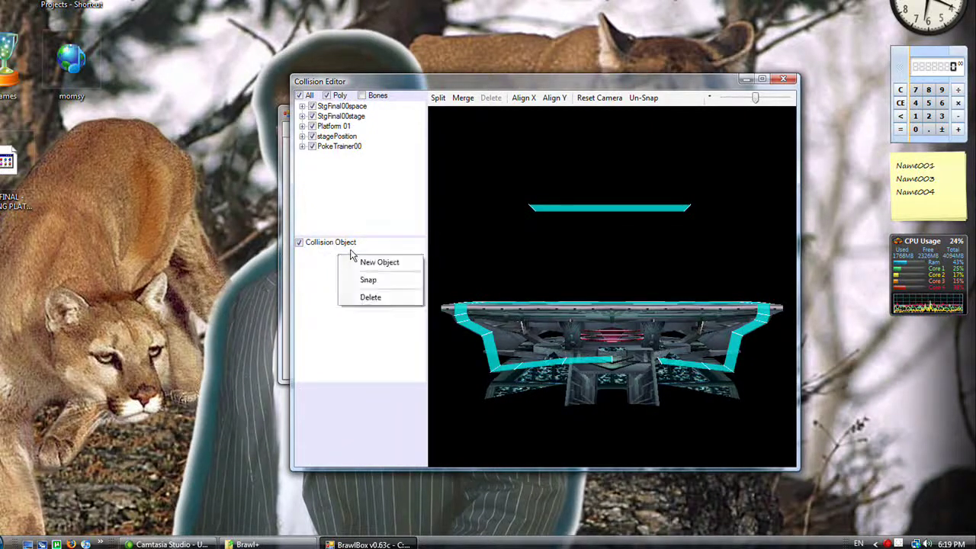
click(393, 265)
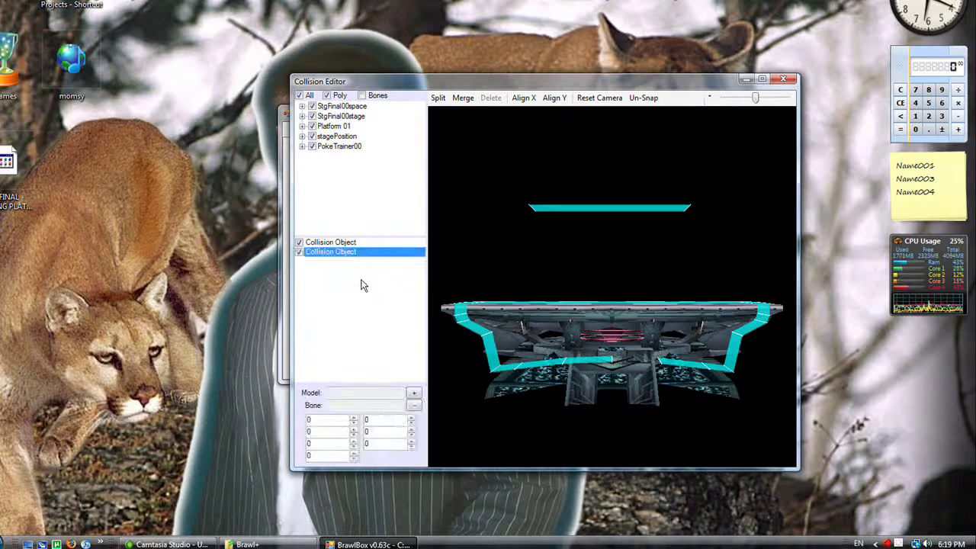
click(299, 252)
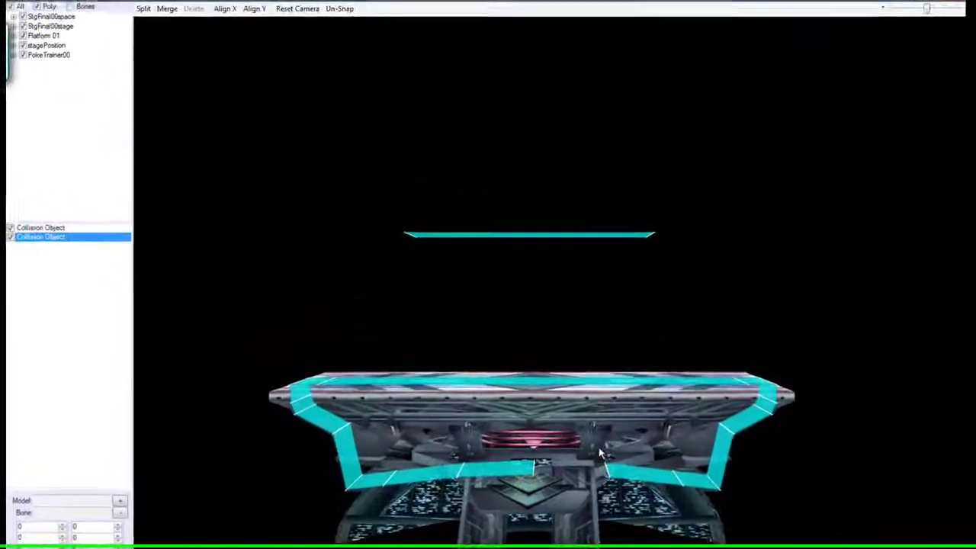
In the new collision object, draw a collision line from end to end of the existing floating platform collision.
right_drag(599, 448, 632, 337)
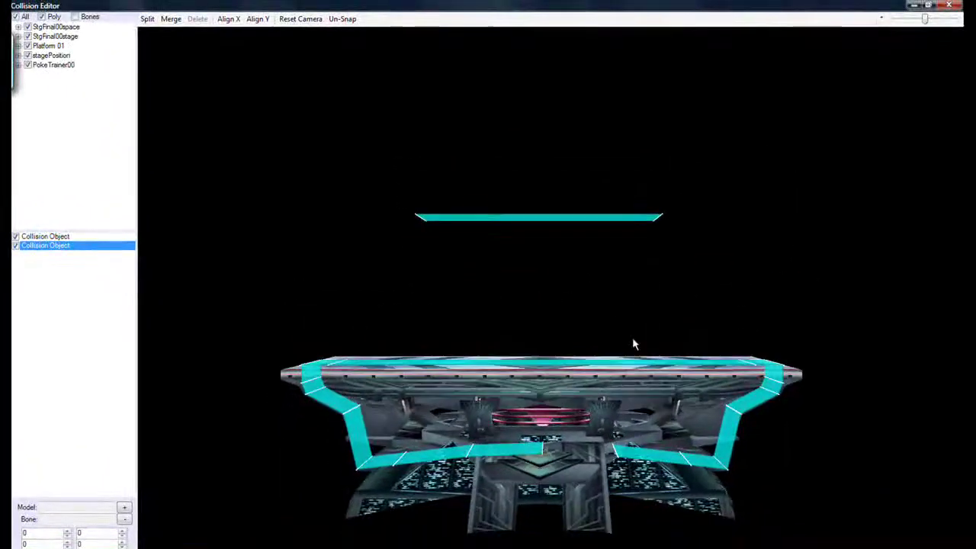
right_drag(742, 185, 650, 539)
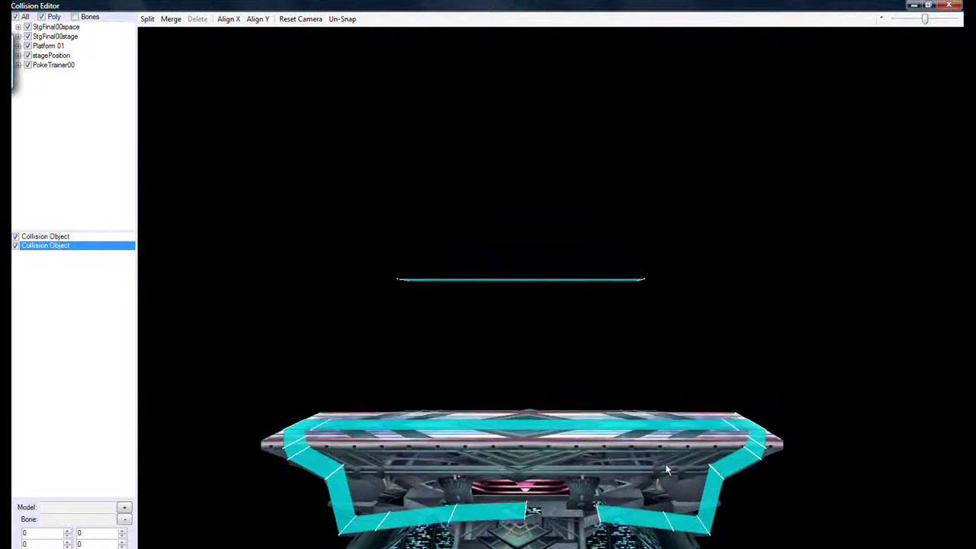
right_drag(668, 326, 621, 393)
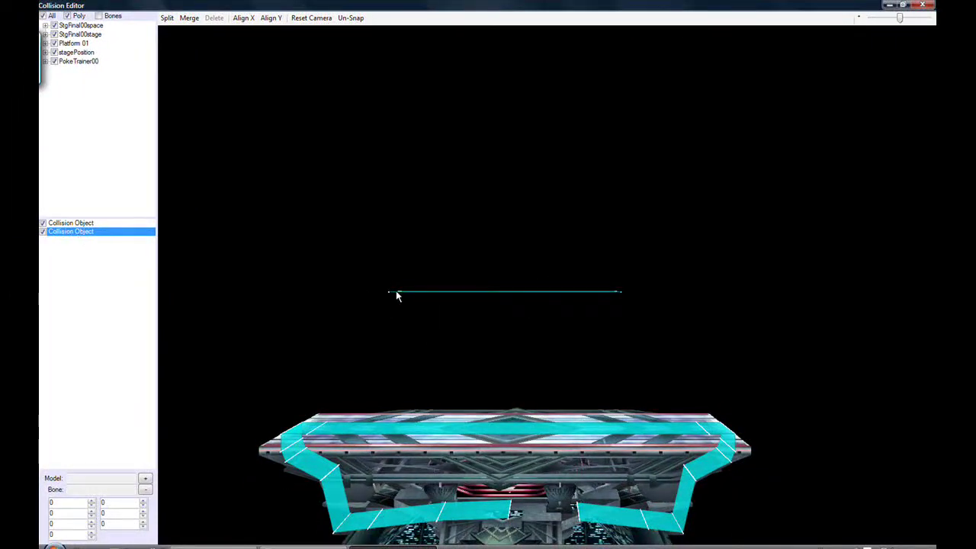
drag(397, 292, 620, 292)
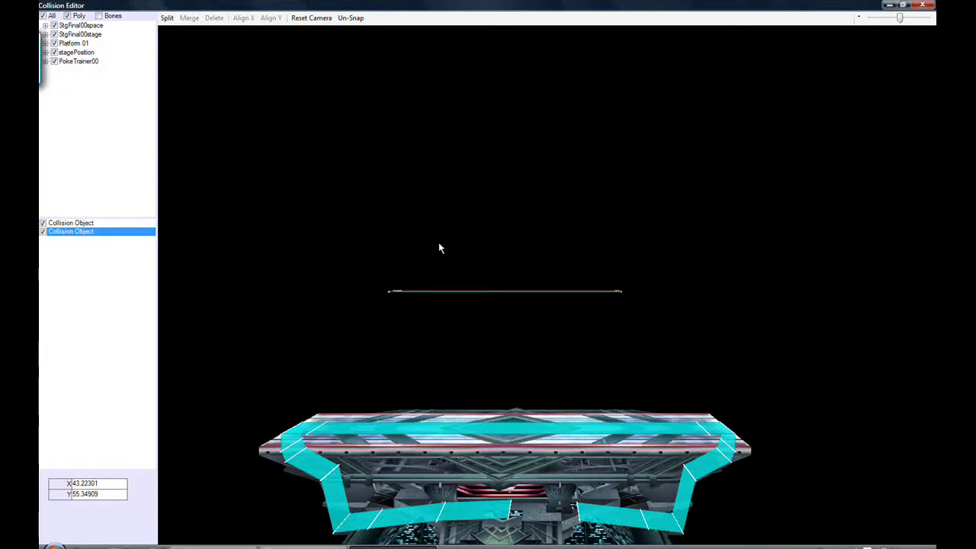
click(451, 214)
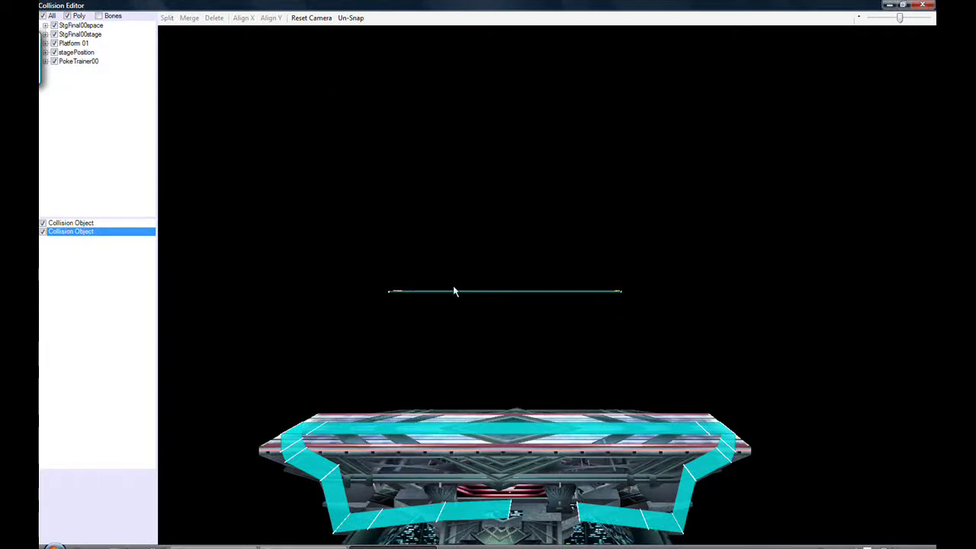
Hide the original collision object and inspect the new object's platform collision line on its own.
click(62, 223)
click(43, 224)
click(68, 232)
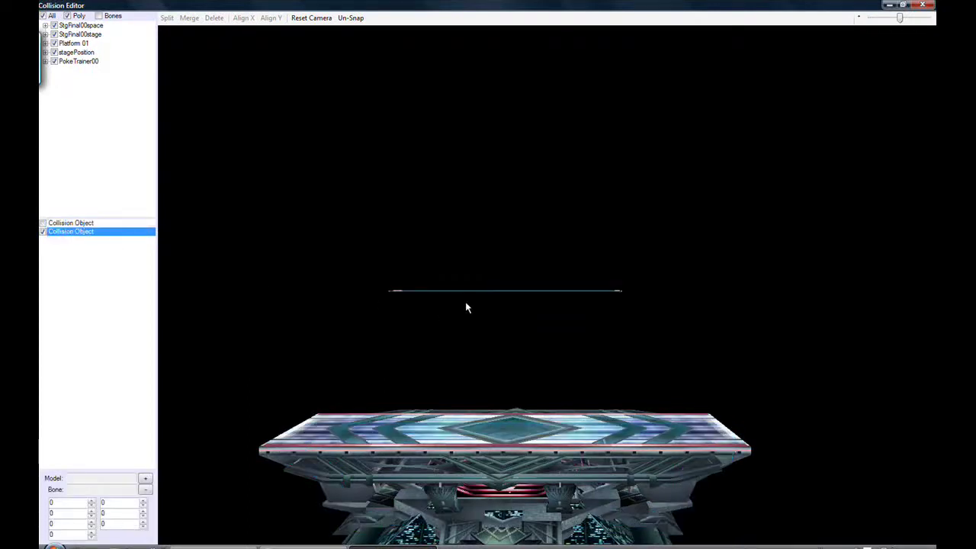
click(470, 293)
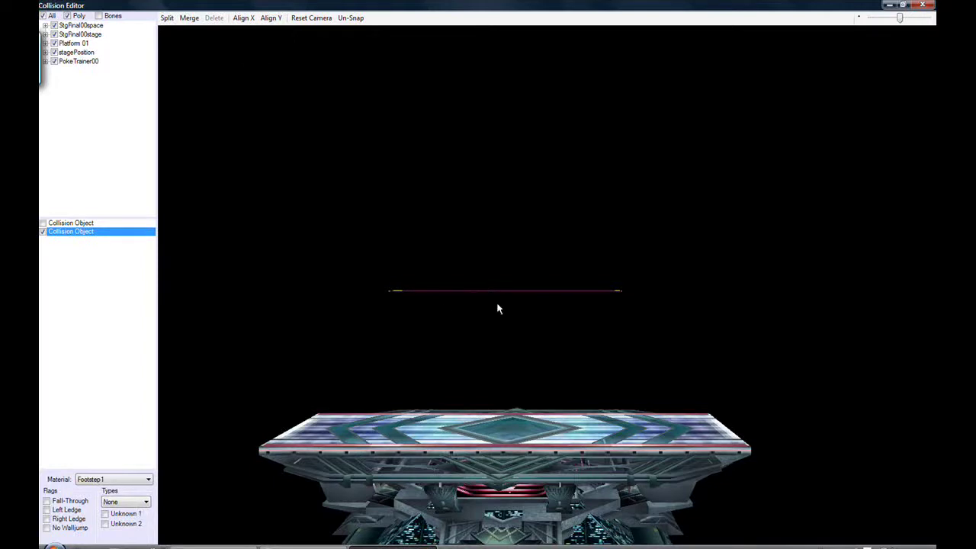
With the original collision object shown and the new one hidden, delete the floating platform's old collision.
click(67, 223)
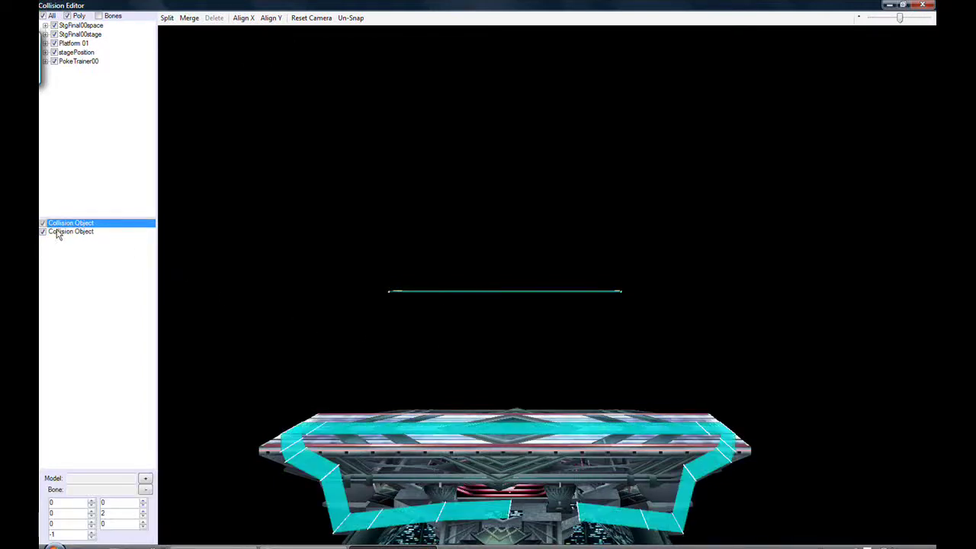
click(61, 233)
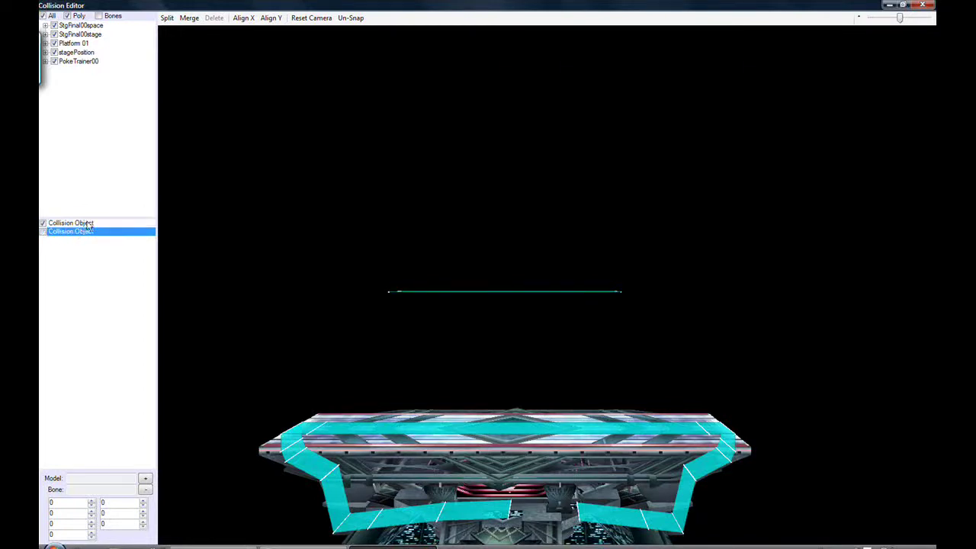
click(86, 222)
click(498, 296)
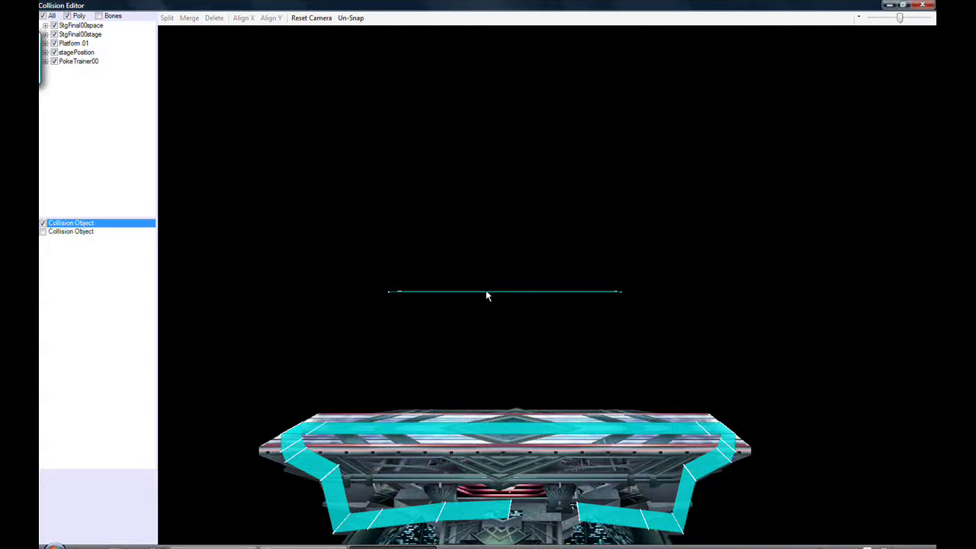
click(472, 294)
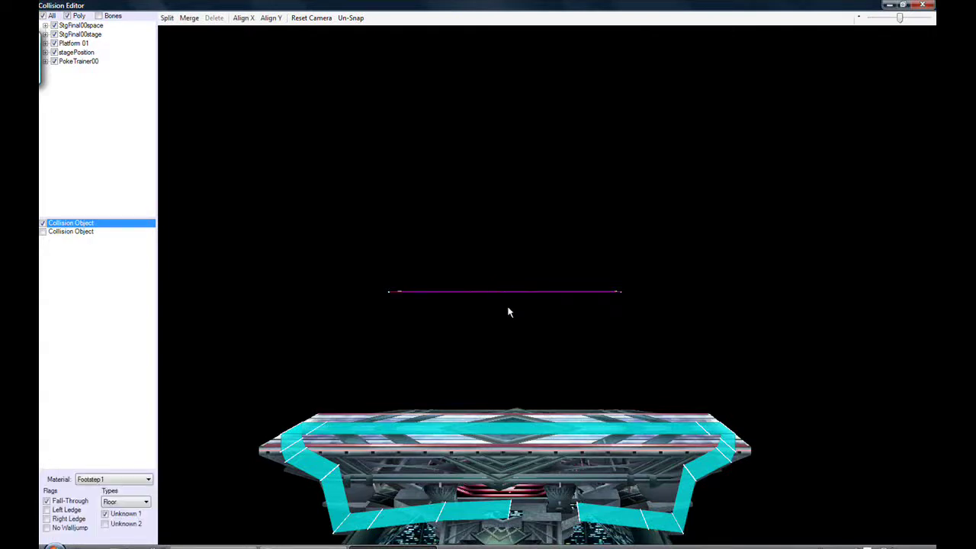
key(Delete)
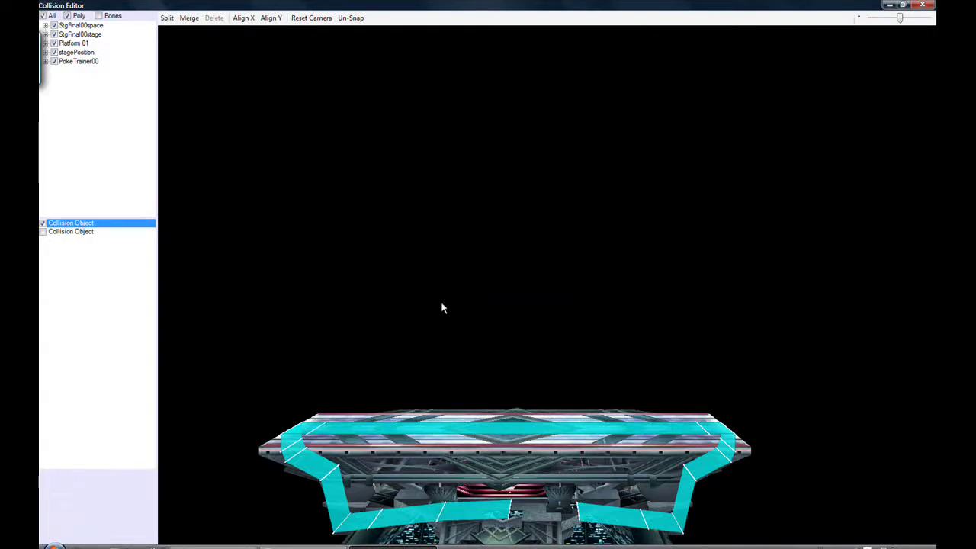
Make the new collision object visible again and compare it with the original collision object.
click(68, 231)
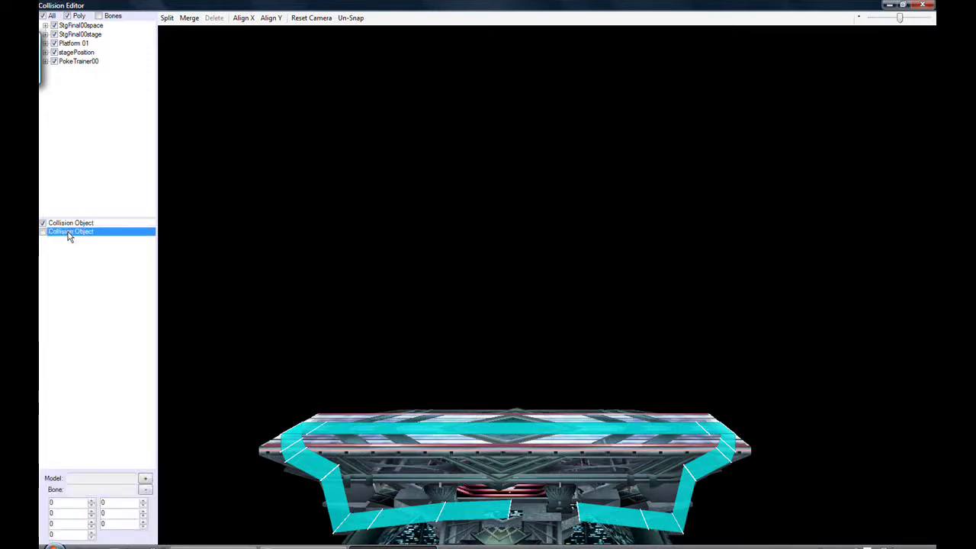
key(space)
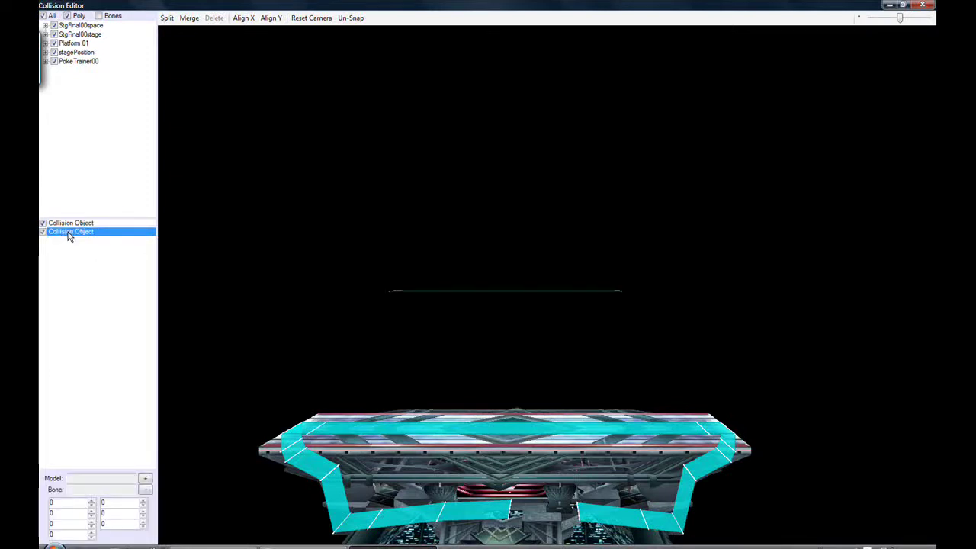
click(85, 224)
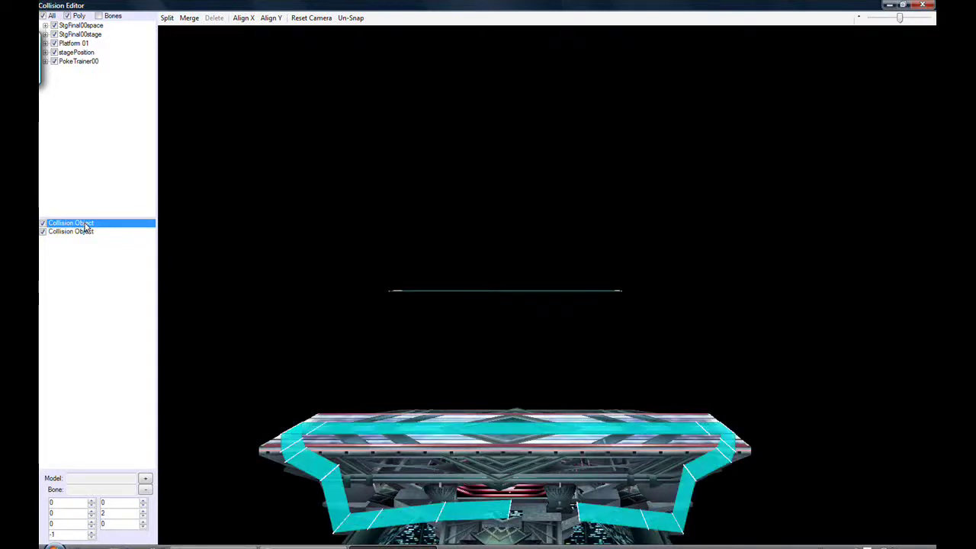
click(79, 234)
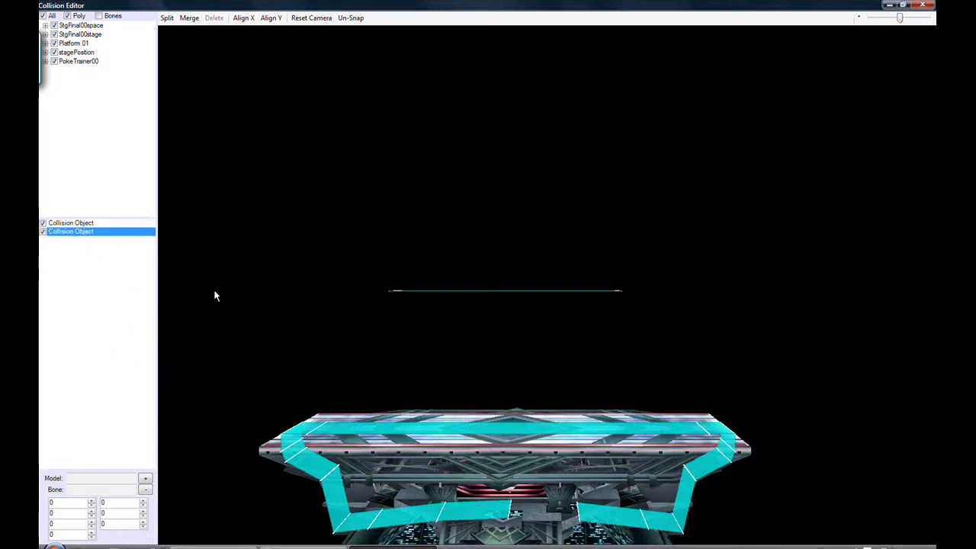
click(86, 225)
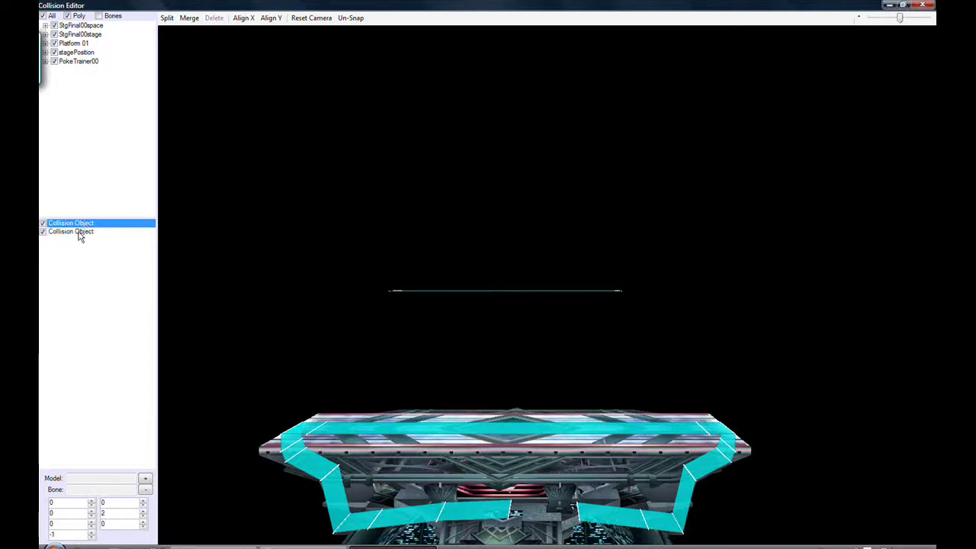
Link the new platform collision object to the StgDxBigBluePTBase bone of the Platform 01 model and close the collision editor.
click(78, 232)
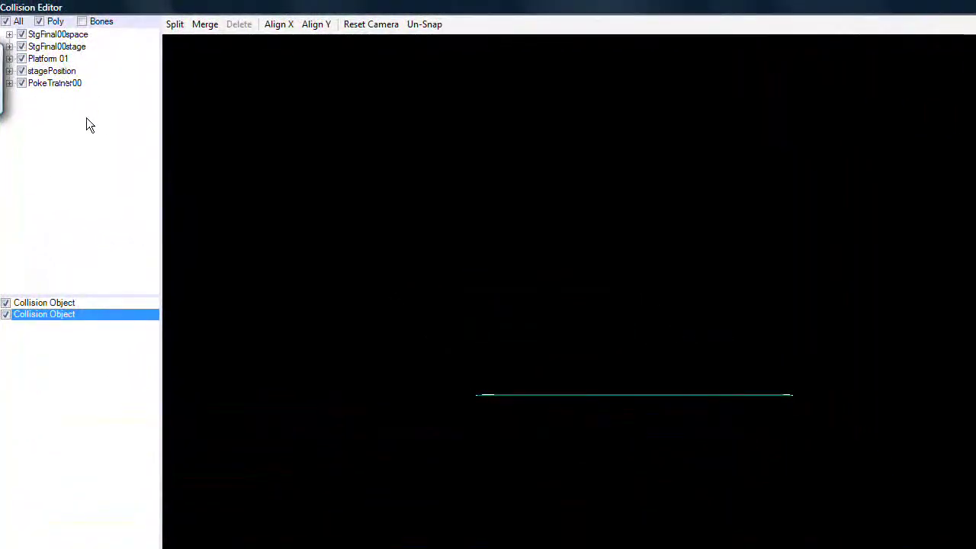
click(43, 60)
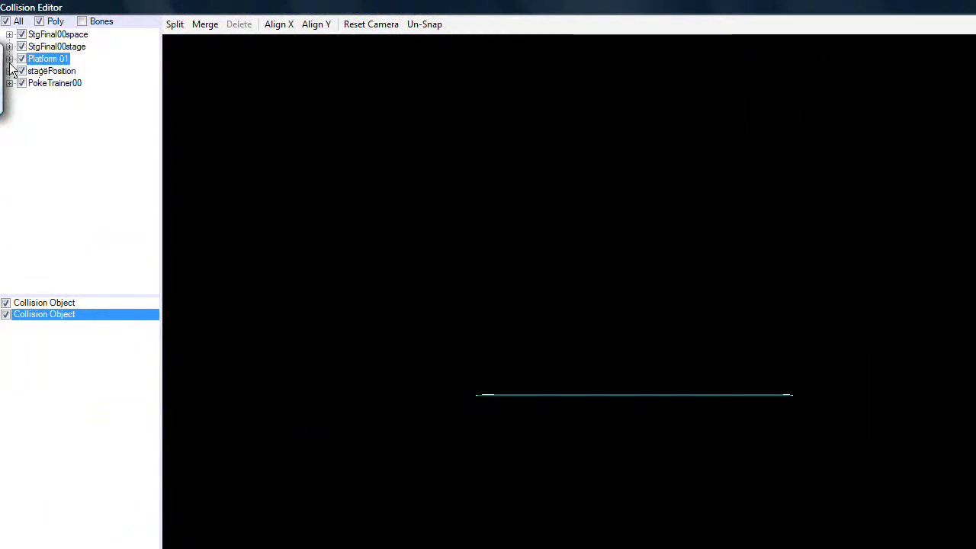
click(10, 59)
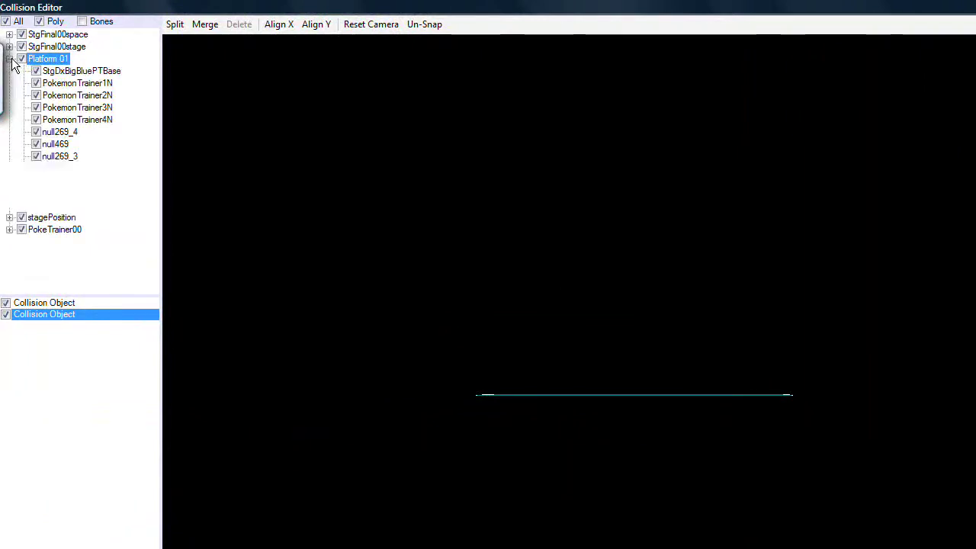
click(61, 71)
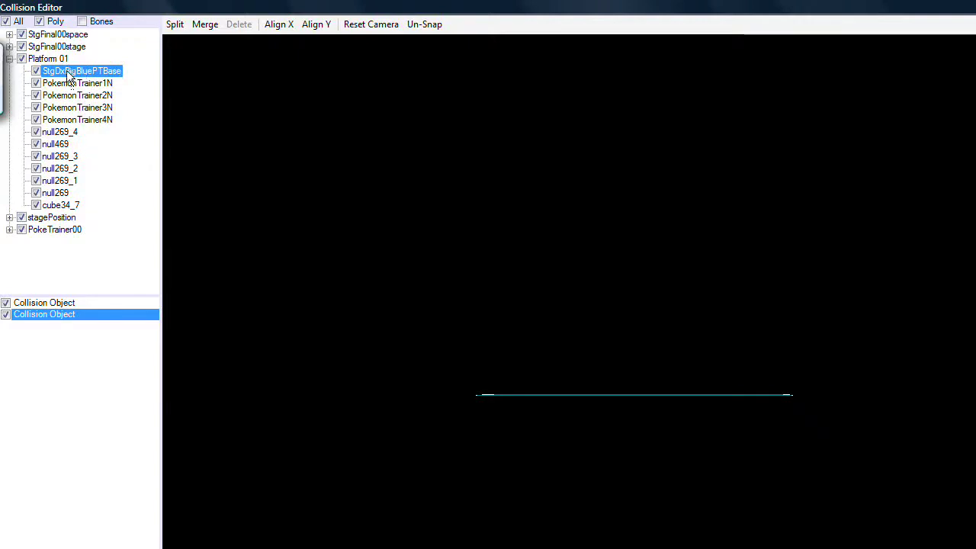
click(49, 315)
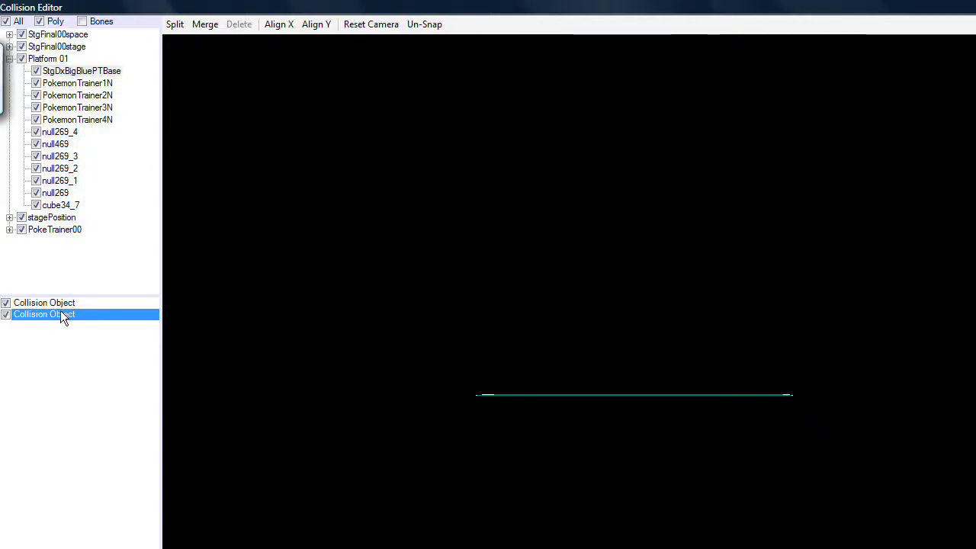
click(80, 75)
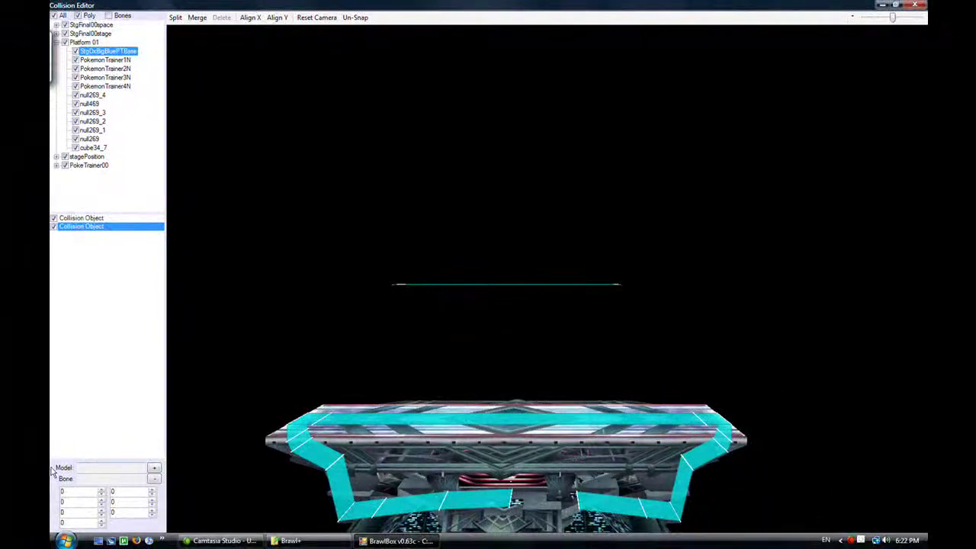
click(154, 467)
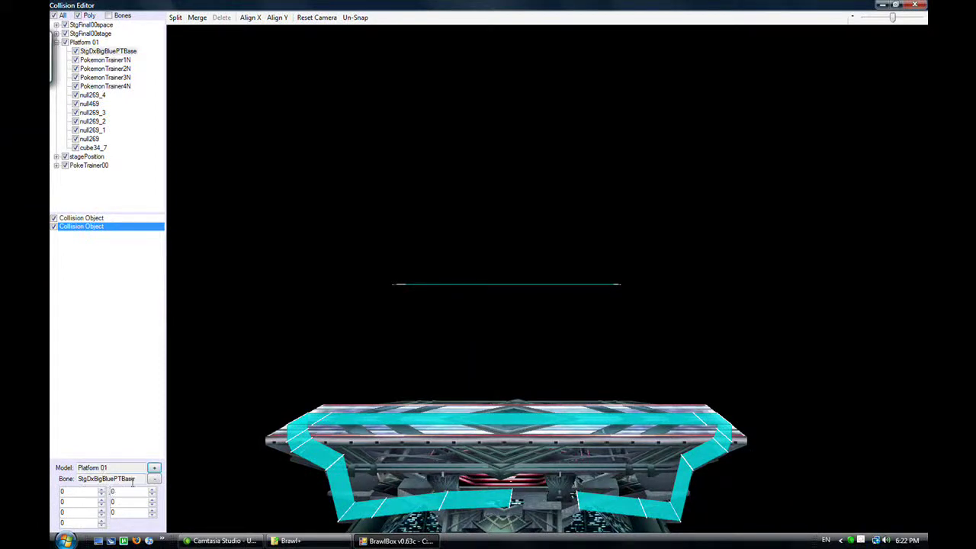
click(56, 42)
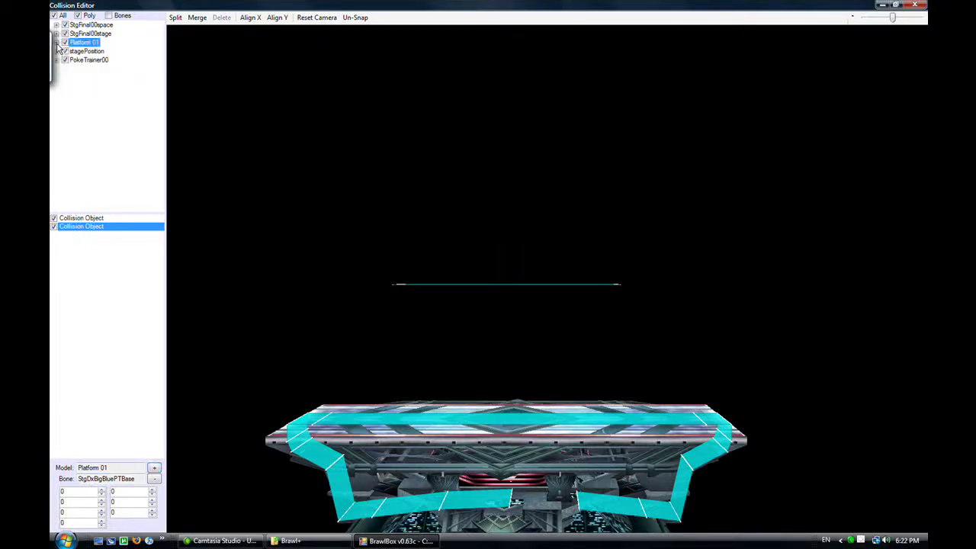
click(914, 5)
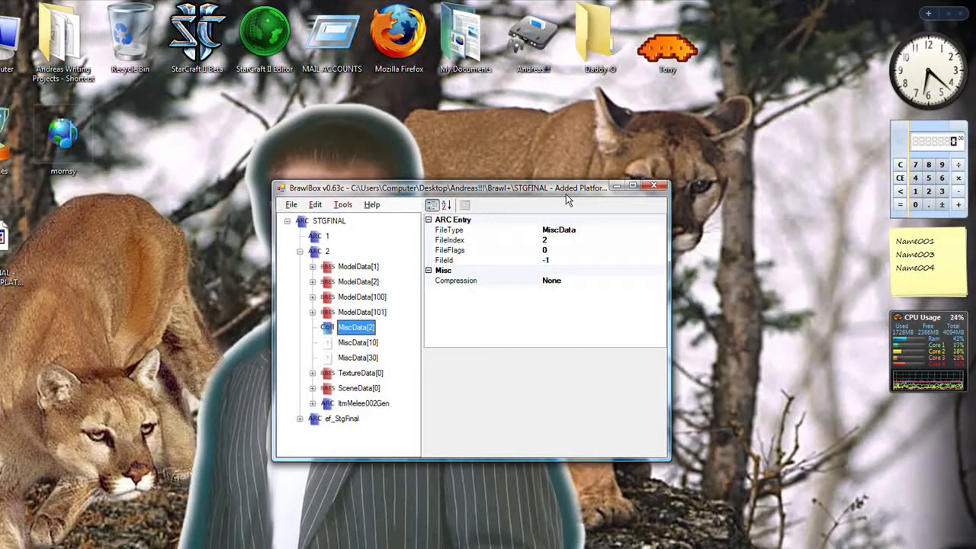
Preview the Platform 01 model from the 3D models of ModelData[2], with the whole platform in view.
click(313, 281)
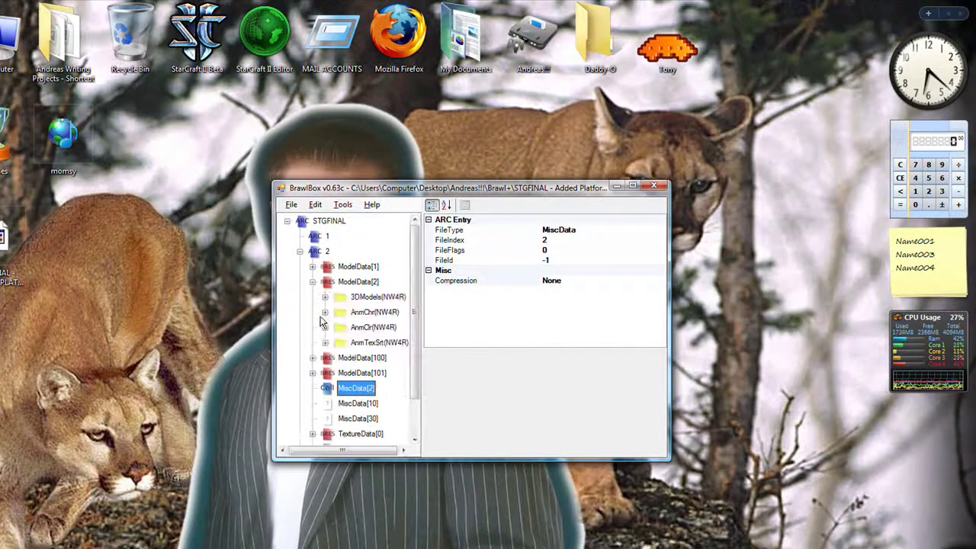
click(325, 297)
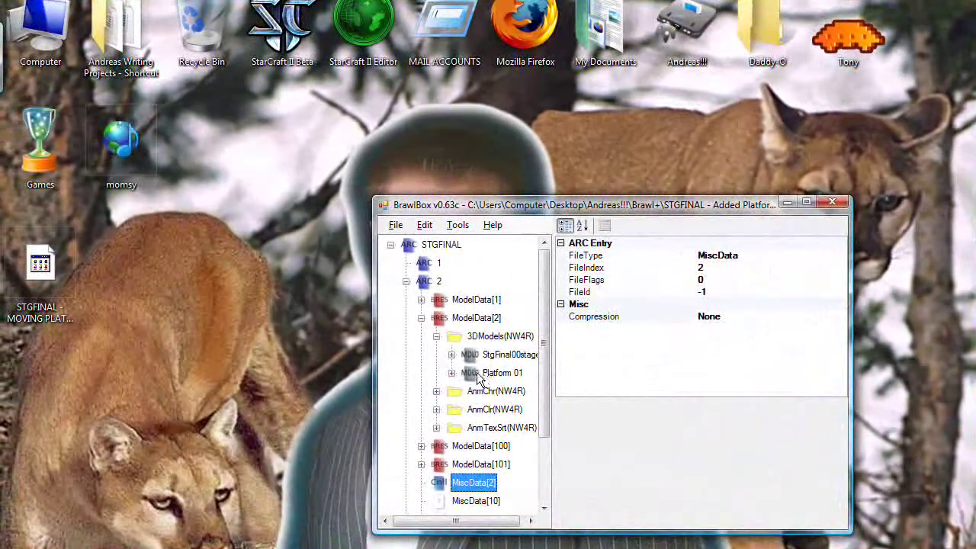
right_click(358, 327)
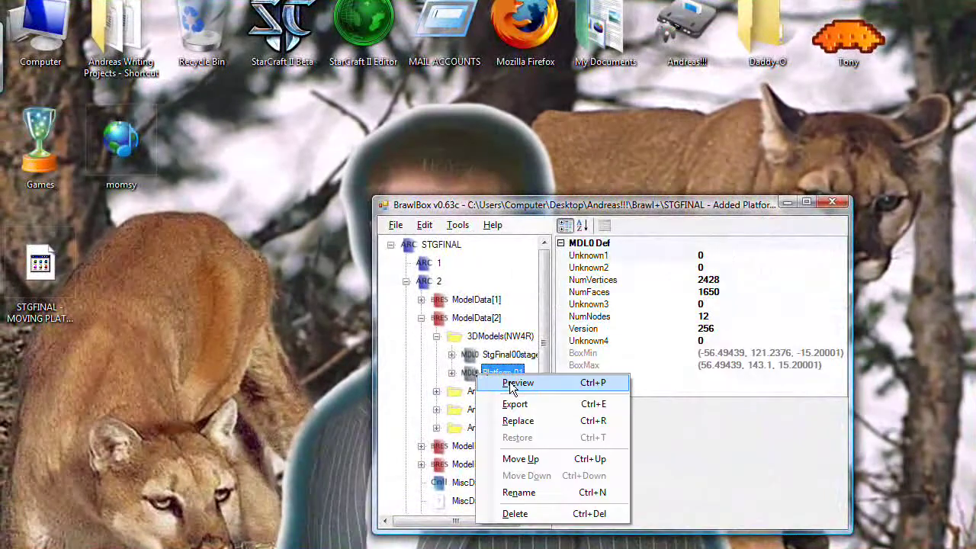
click(506, 384)
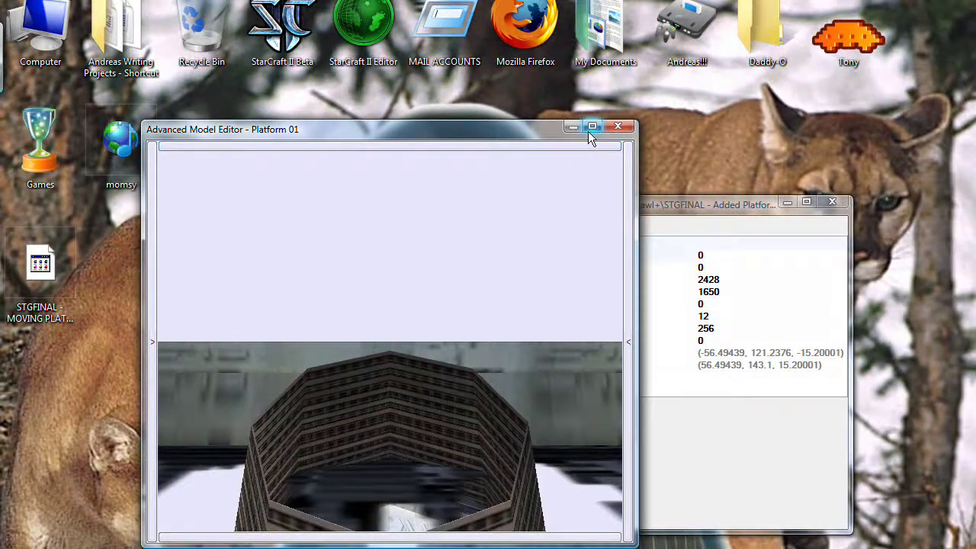
click(592, 126)
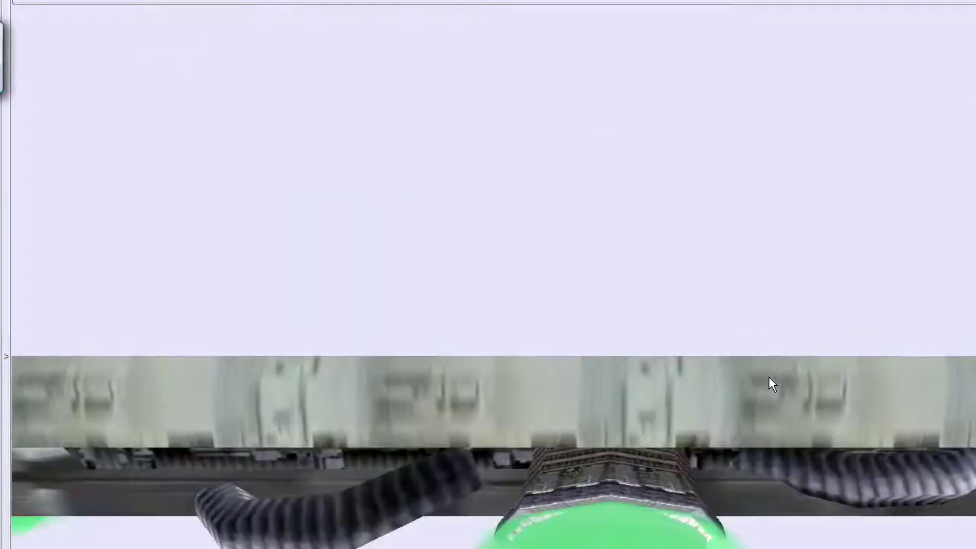
scroll(769, 377, down, 5)
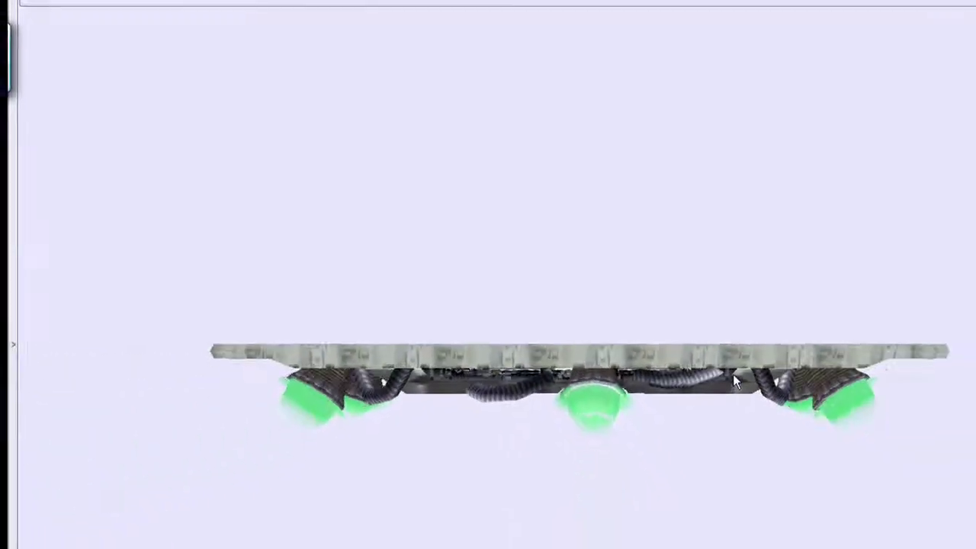
scroll(733, 380, down, 6)
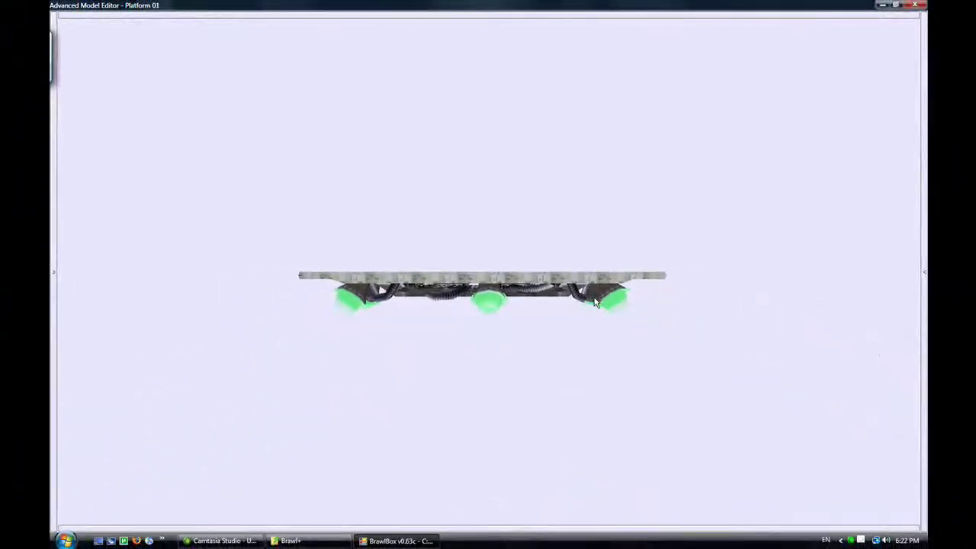
Reveal the model editor's animation, display, playback and bone controls around the platform.
click(924, 161)
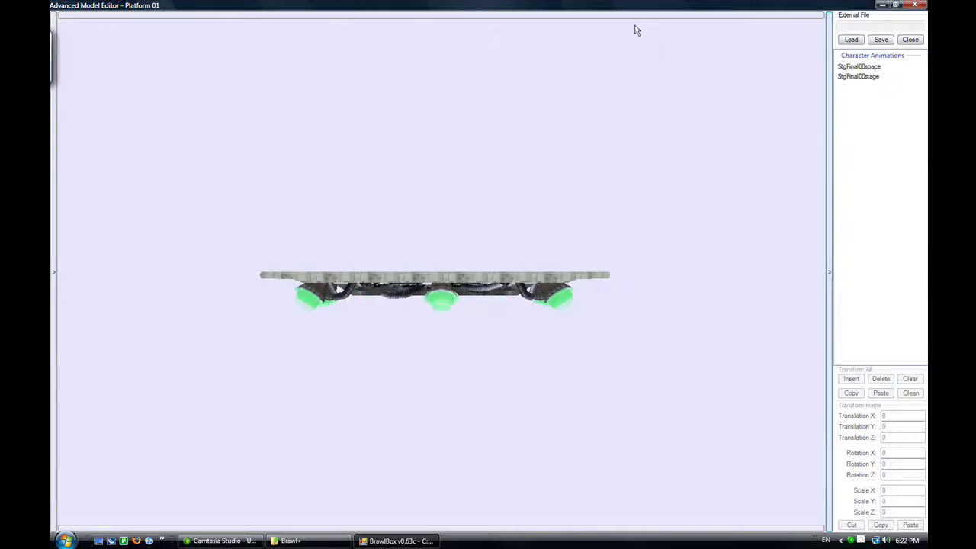
click(600, 15)
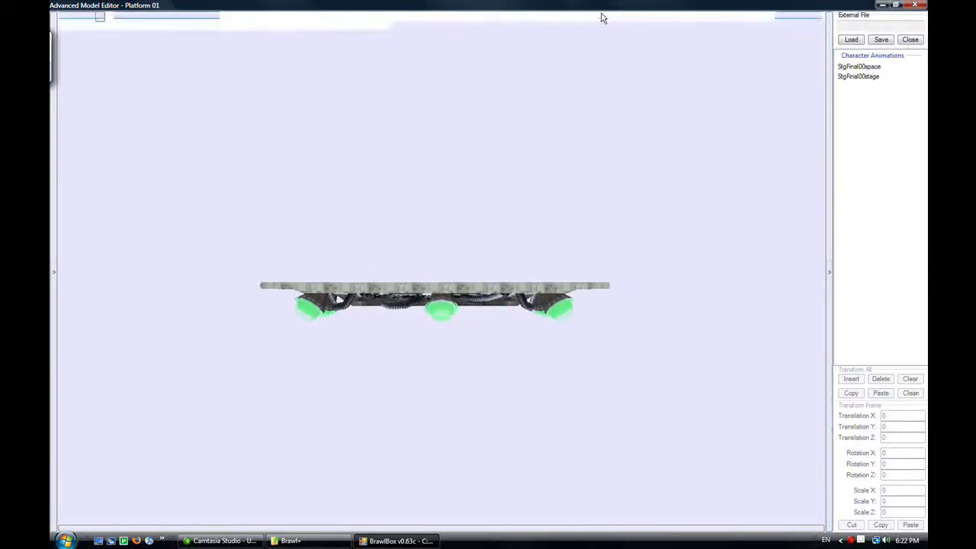
click(384, 530)
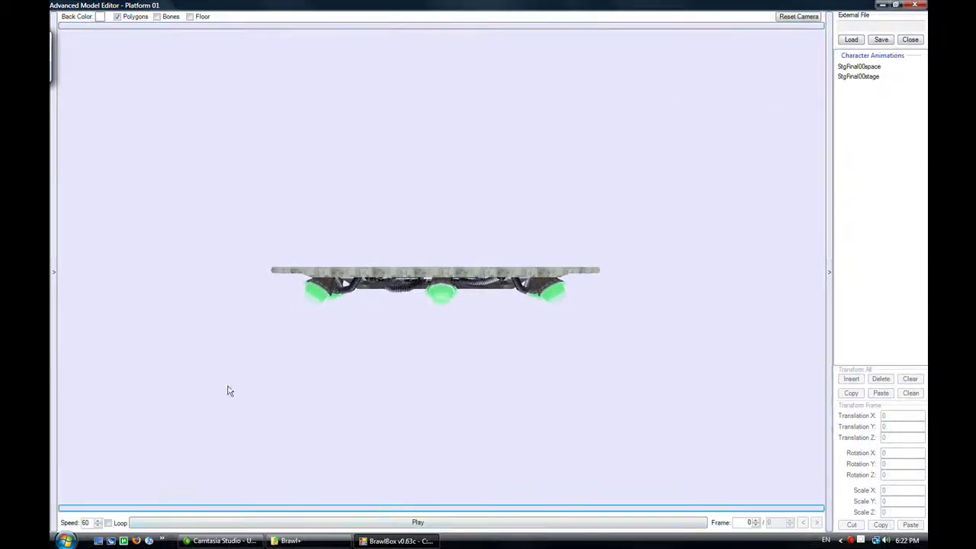
click(55, 275)
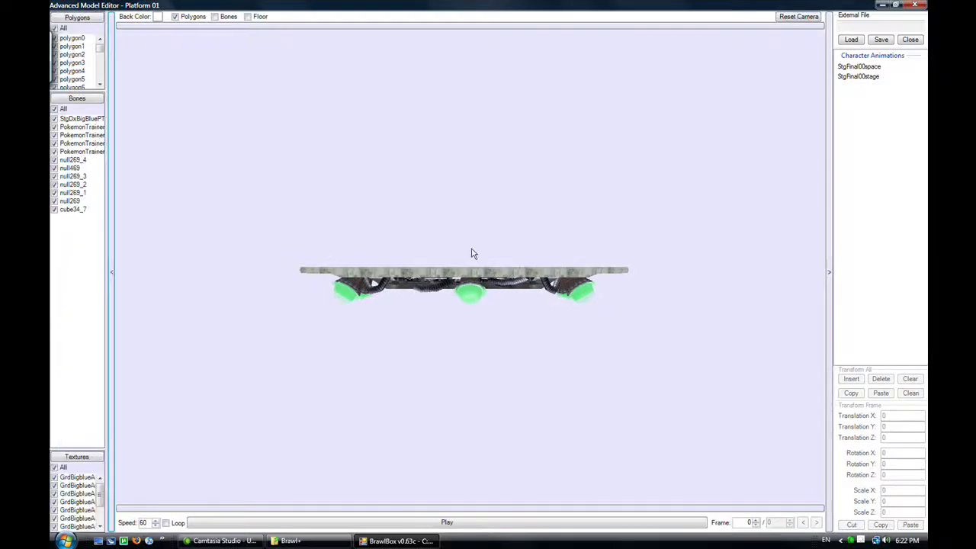
drag(574, 206, 636, 244)
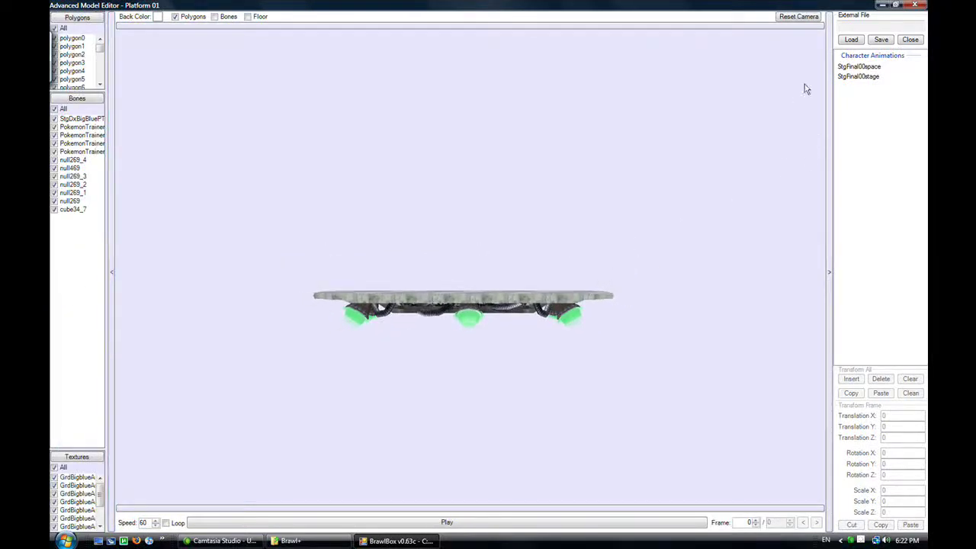
Select the StgDxBigBluePTBase bone and load the StgFinal00stage animation for editing its translation.
click(84, 119)
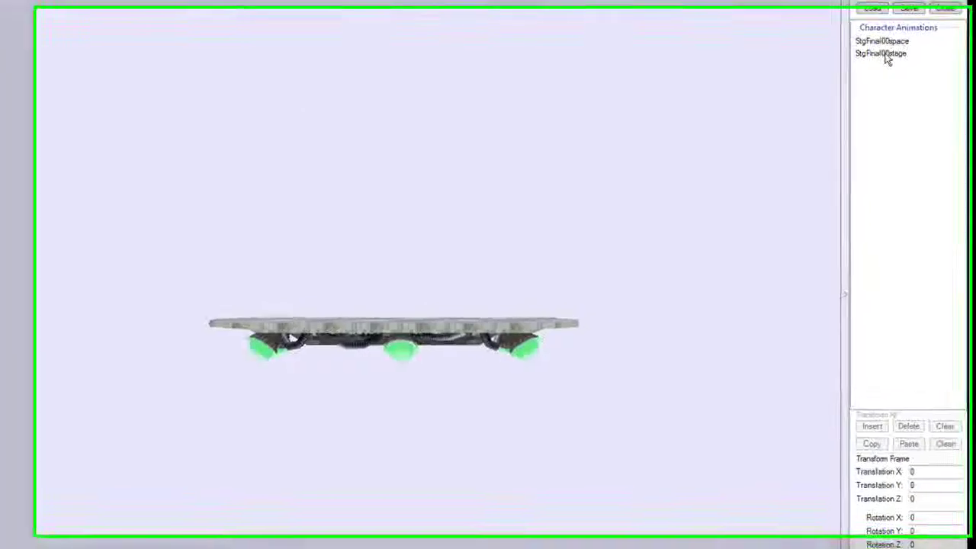
click(884, 54)
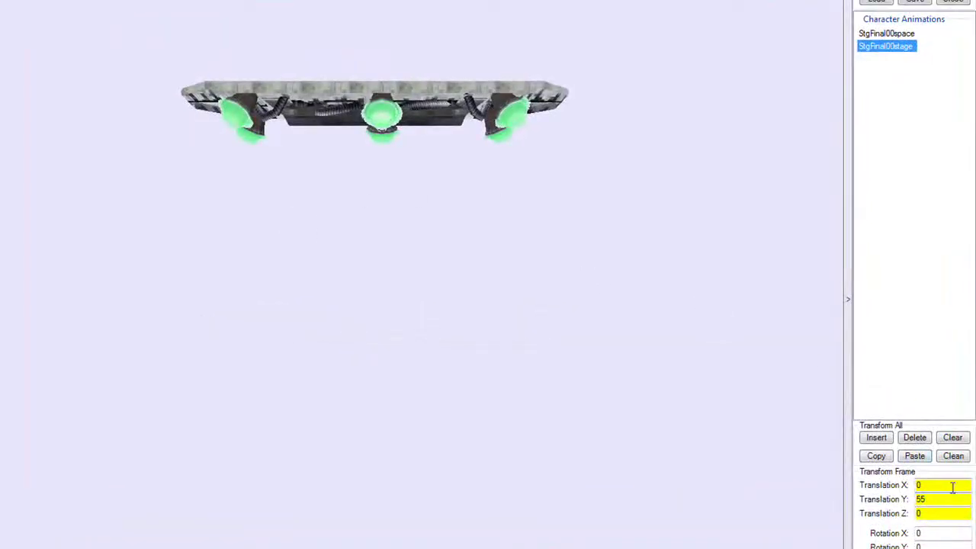
double_click(939, 499)
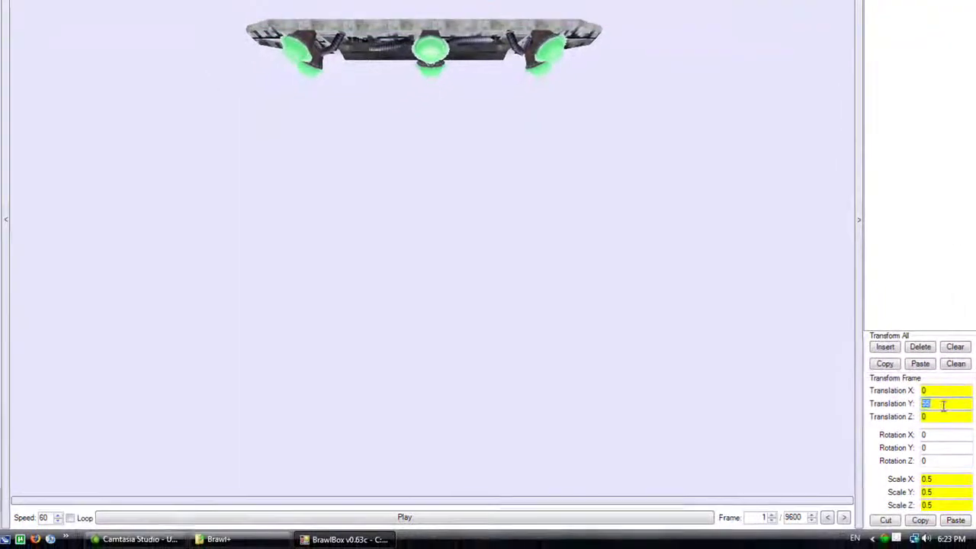
At frame 250 of the stage animation, set the platform base bone's X translation to 250.
double_click(762, 517)
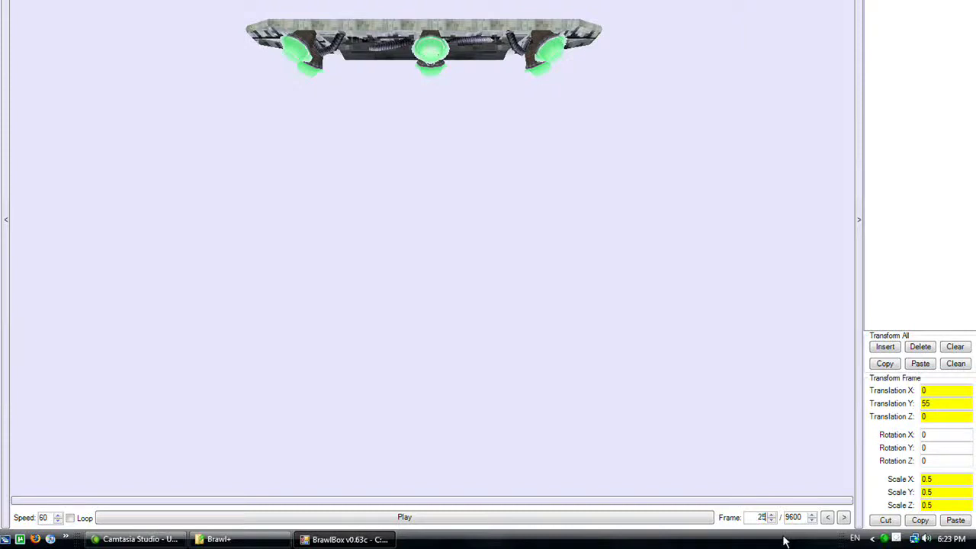
key(Return)
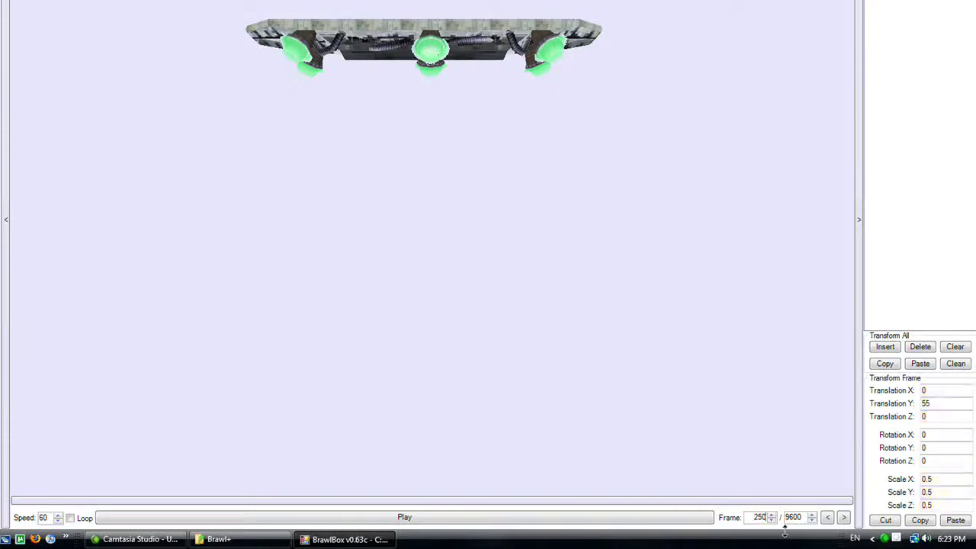
click(939, 390)
text(250)
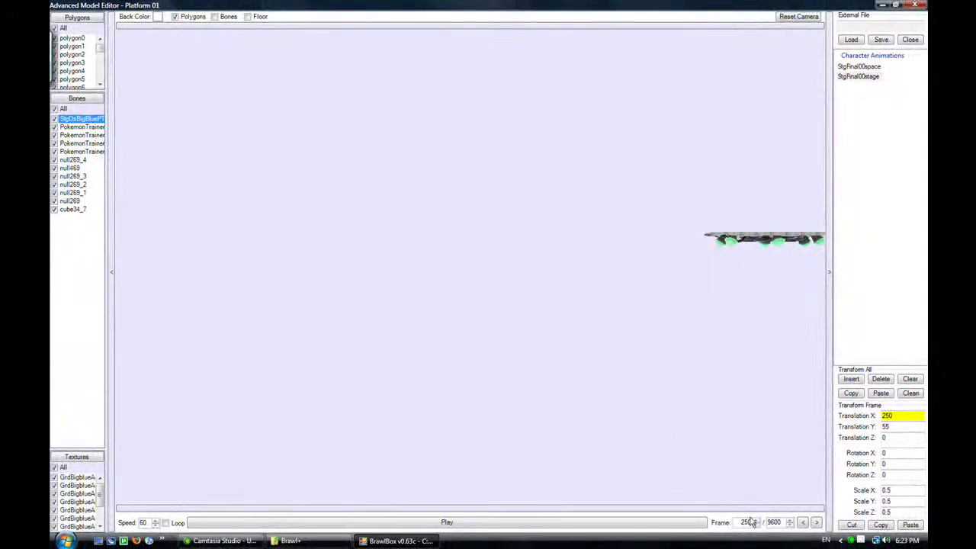
At frame 500, set the platform base bone's X translation back to 0.
double_click(738, 523)
text(50)
key(Return)
drag(904, 416, 824, 421)
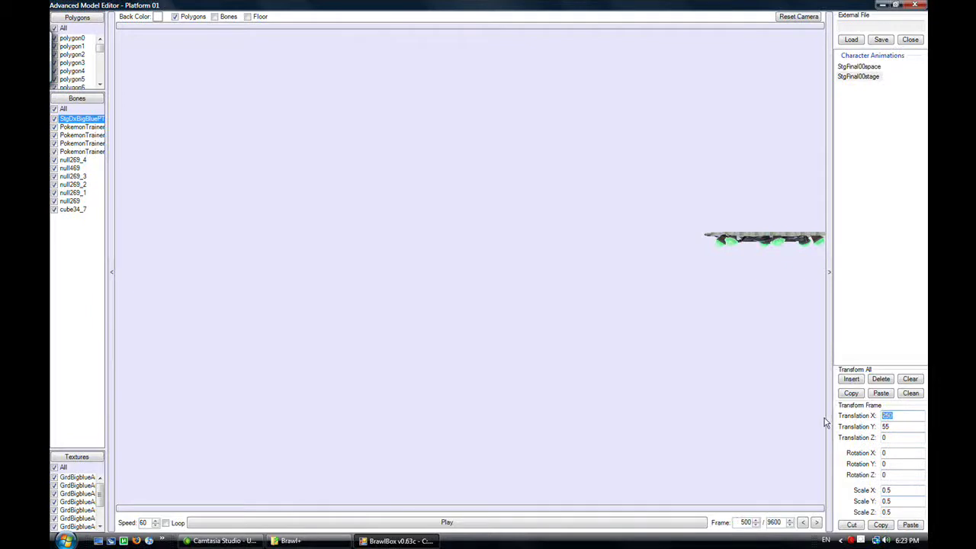
text(0)
key(Return)
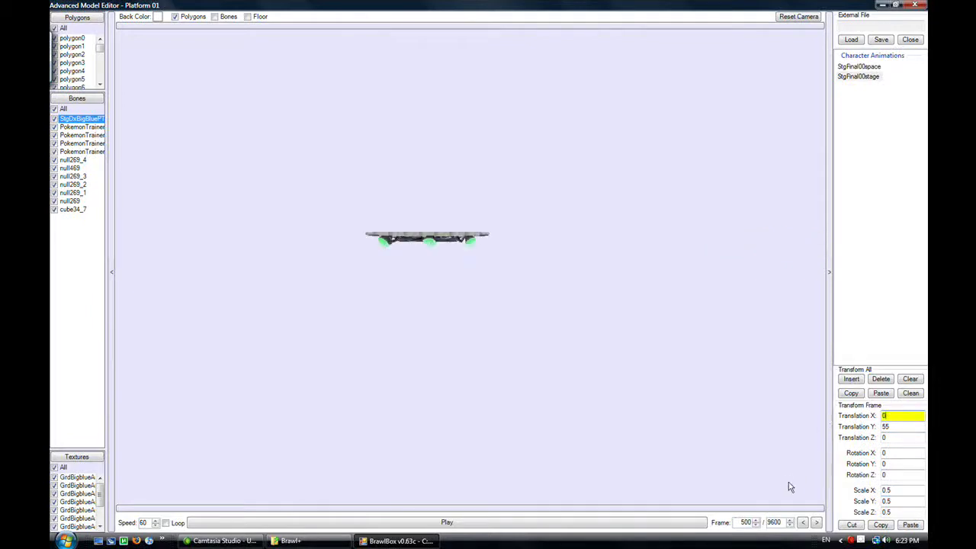
Return to the start of the animation, play the platform's movement and stop playback after the outward travel.
drag(737, 522, 754, 522)
key(Return)
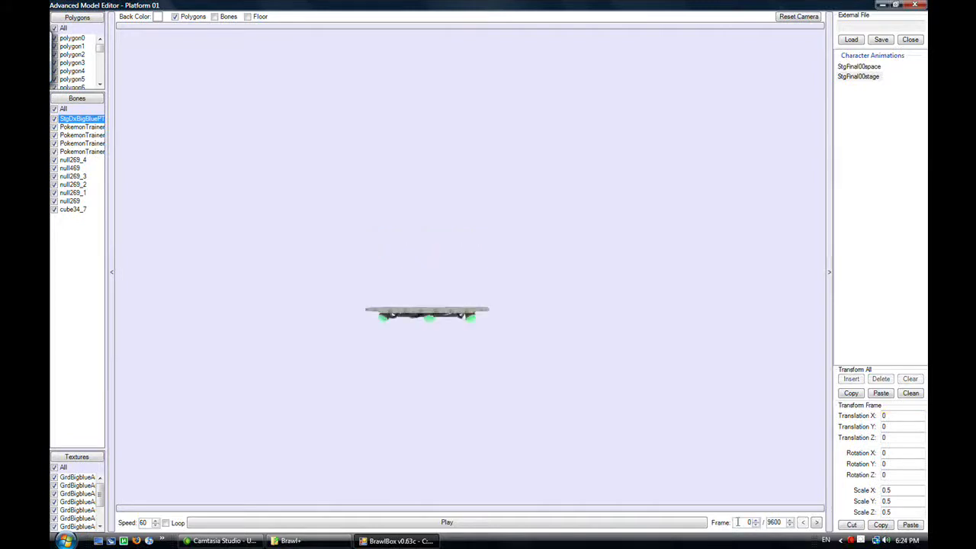
click(755, 520)
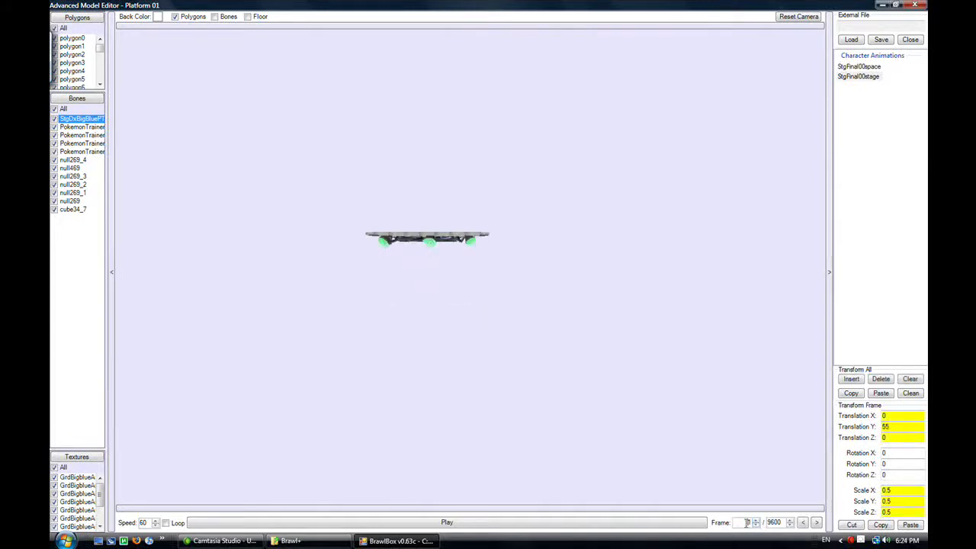
click(630, 525)
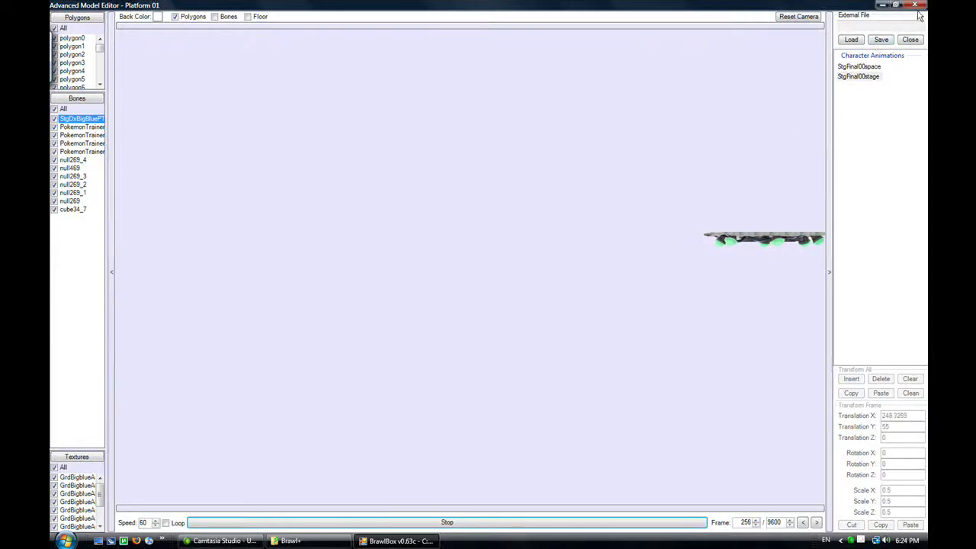
click(467, 521)
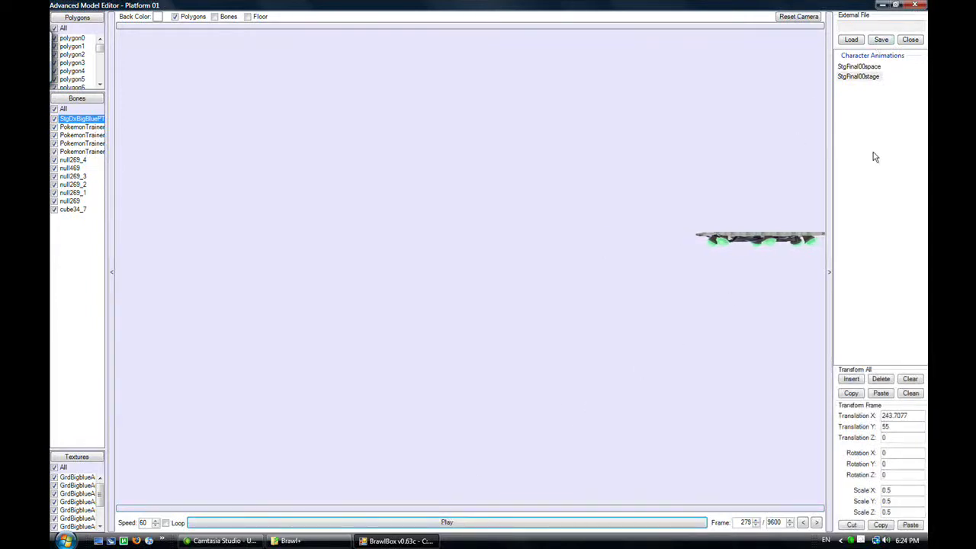
Close the Platform 01 model editor and collapse the expanded archive 2.
click(916, 4)
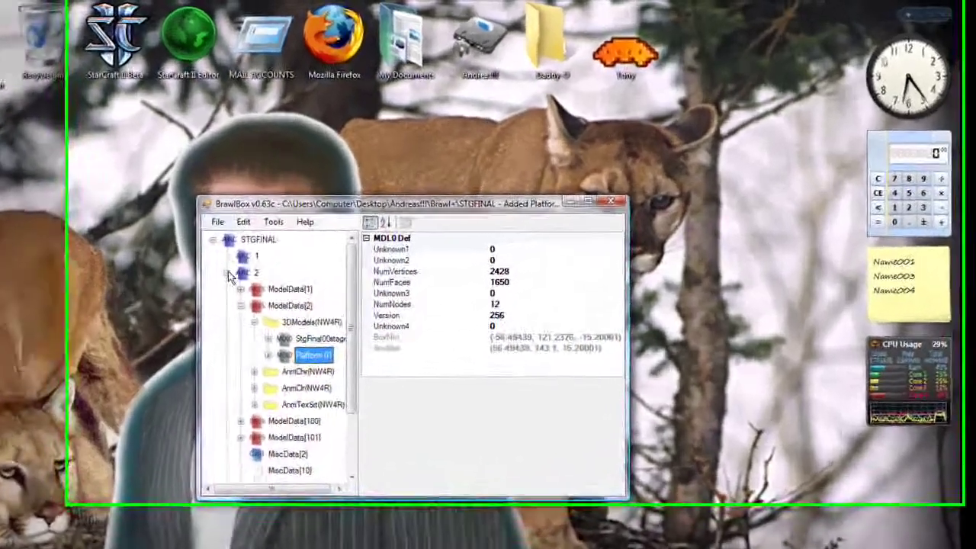
click(342, 217)
click(158, 263)
click(163, 242)
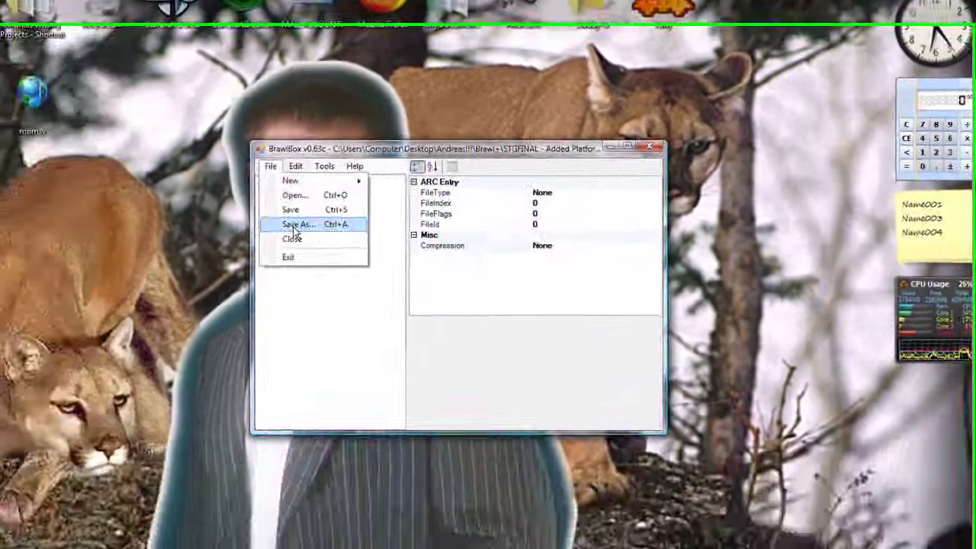
click(296, 225)
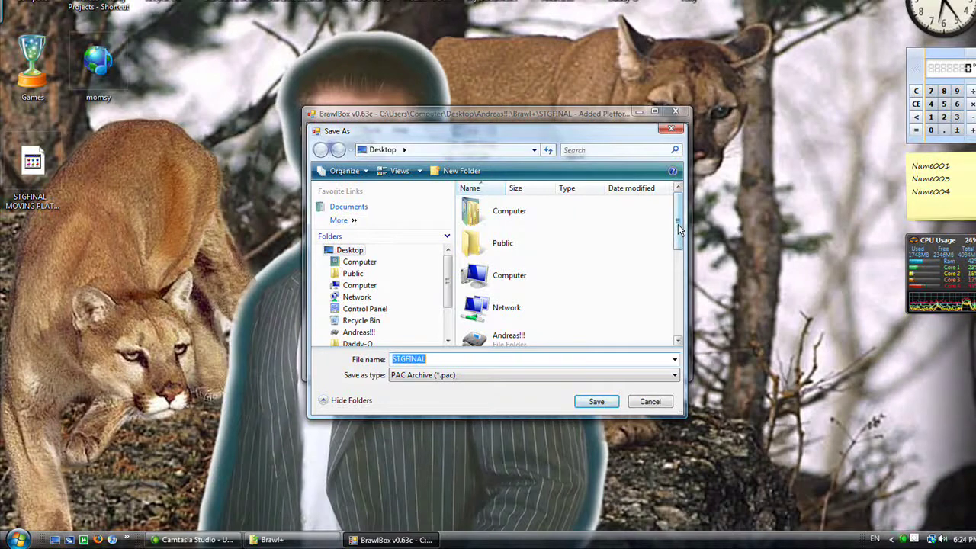
click(650, 404)
Open the MiscData[2] collision data in archive 2 and show the second collision object, linked to Platform 01.
click(319, 146)
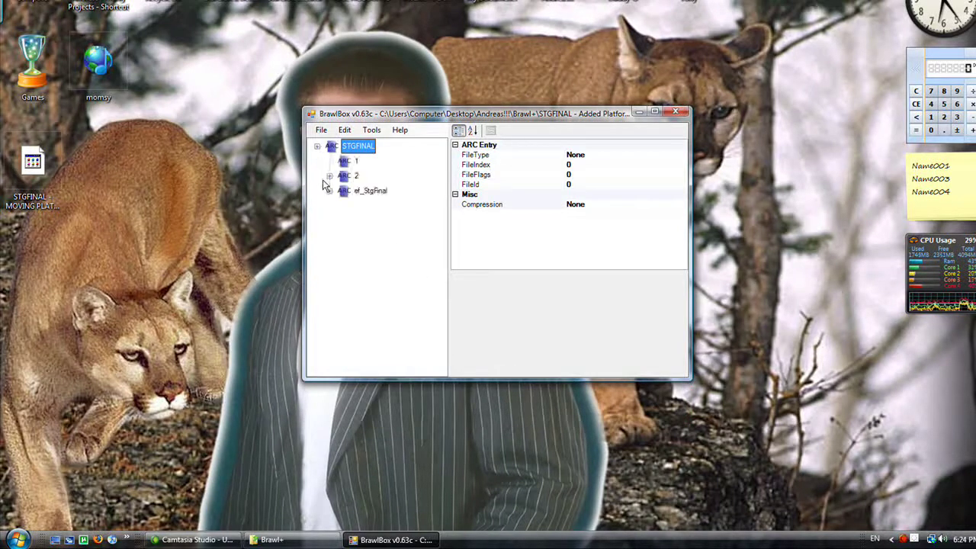
click(330, 176)
right_click(364, 309)
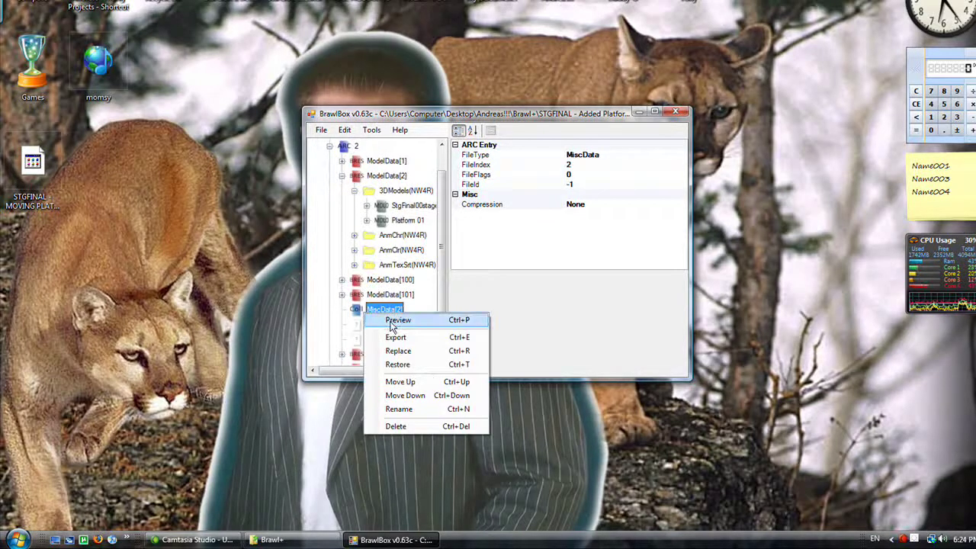
click(391, 324)
click(174, 236)
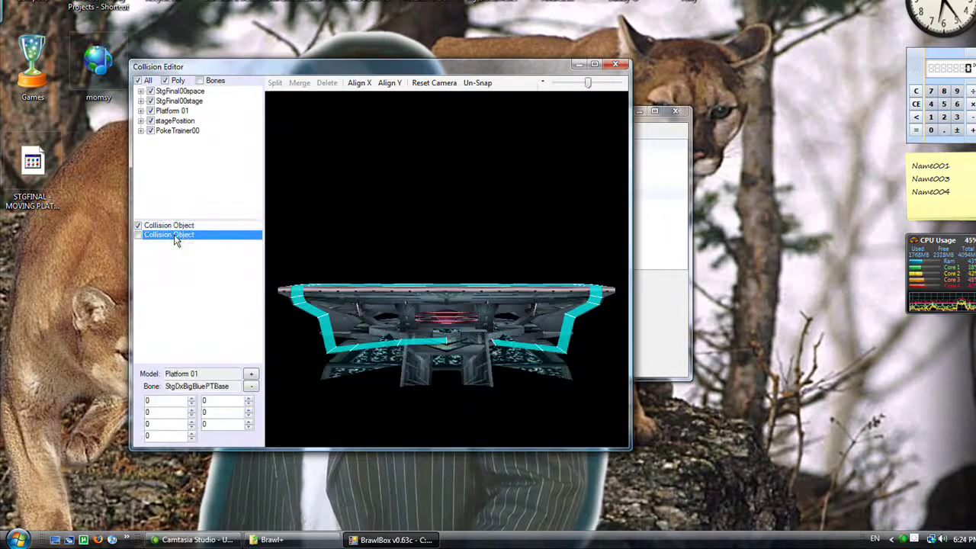
click(138, 236)
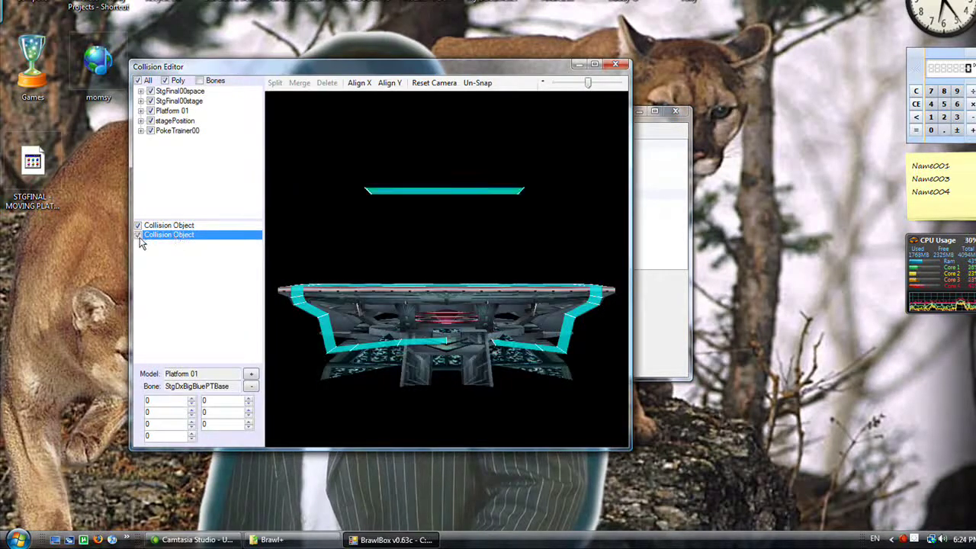
Enable the Fall-Through flag on the floating platform's collision surface and close the collision editor.
click(458, 190)
click(238, 401)
click(229, 411)
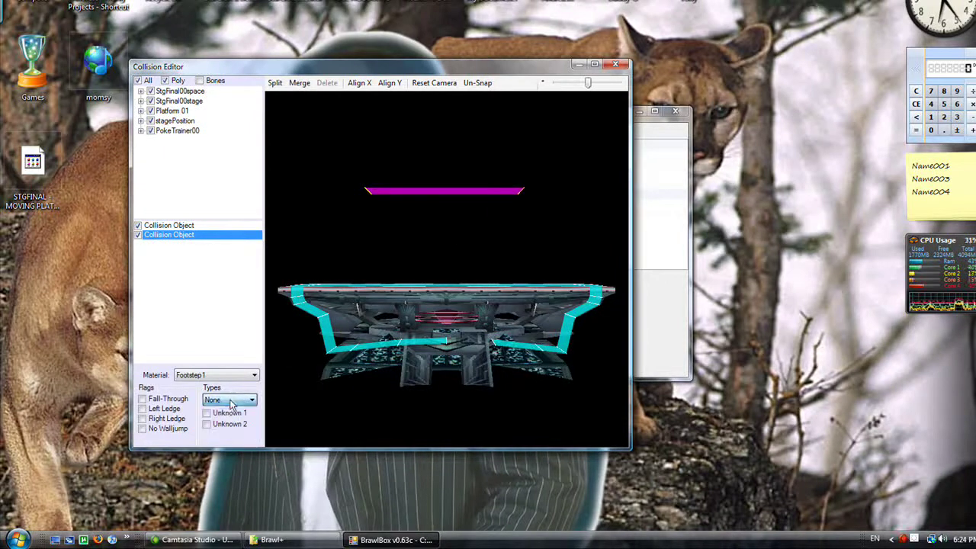
click(161, 399)
click(162, 402)
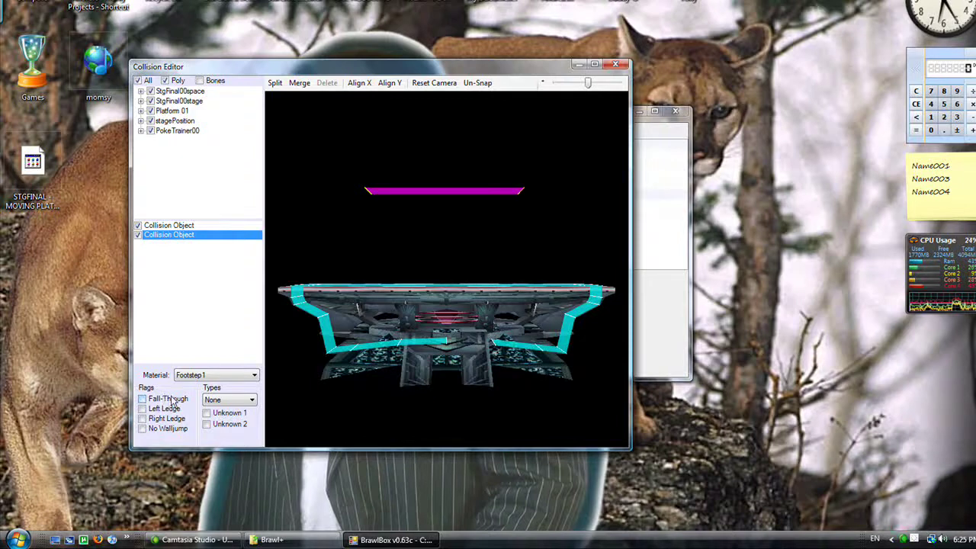
click(173, 402)
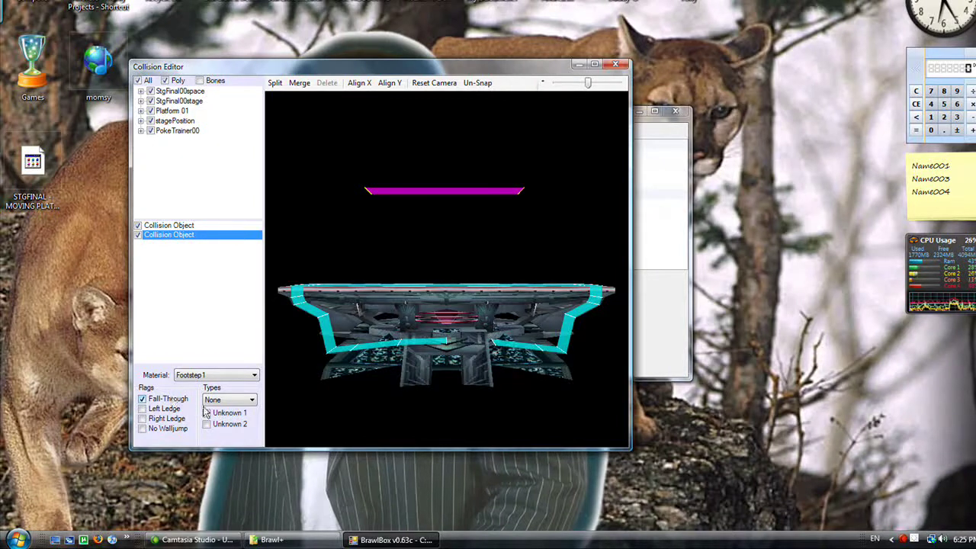
click(616, 67)
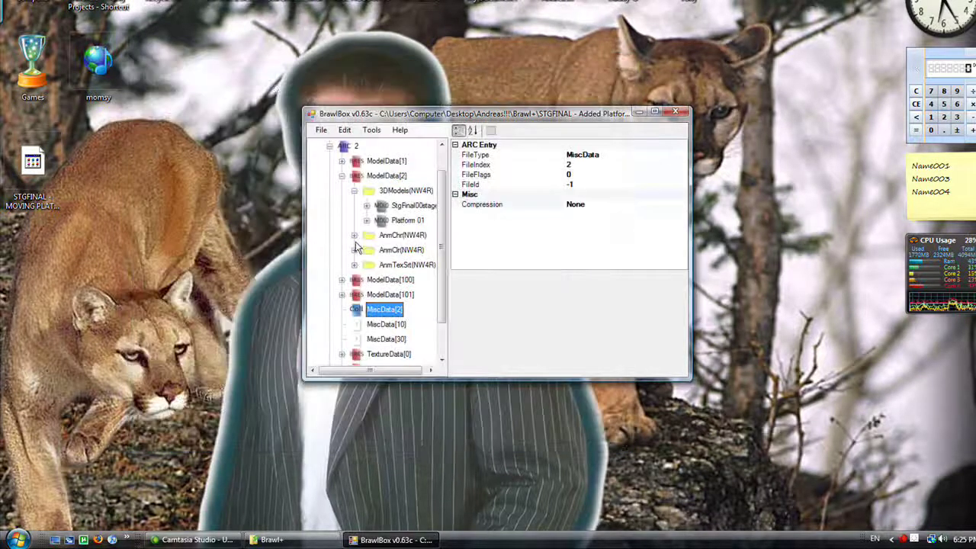
Save a copy of the stage to the Desktop as the PAC archive "STGFINAL - TUTORIAL".
click(329, 147)
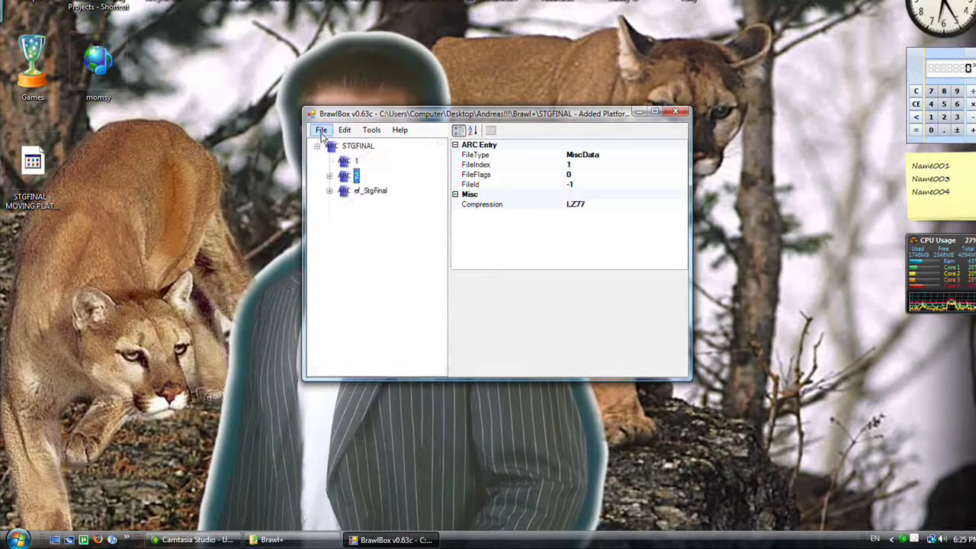
click(322, 130)
click(335, 186)
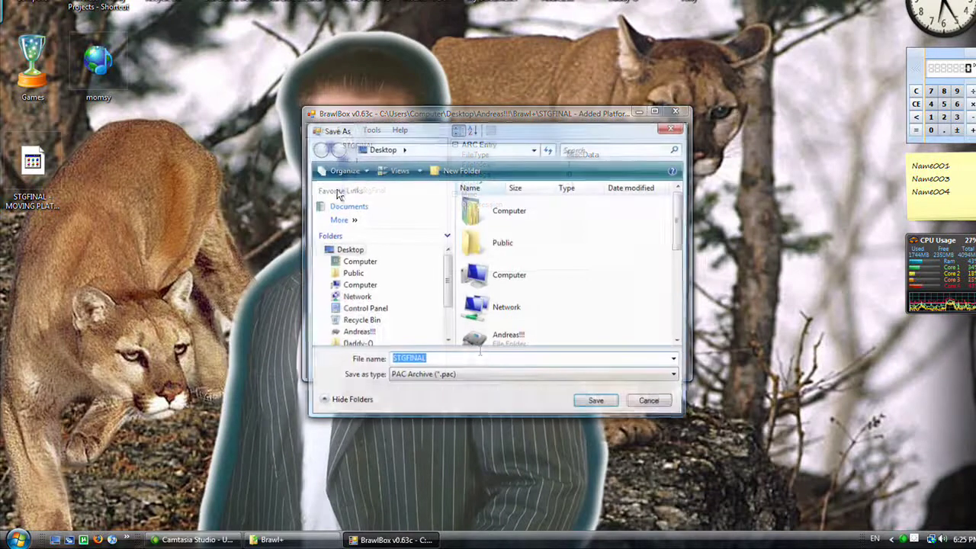
click(447, 360)
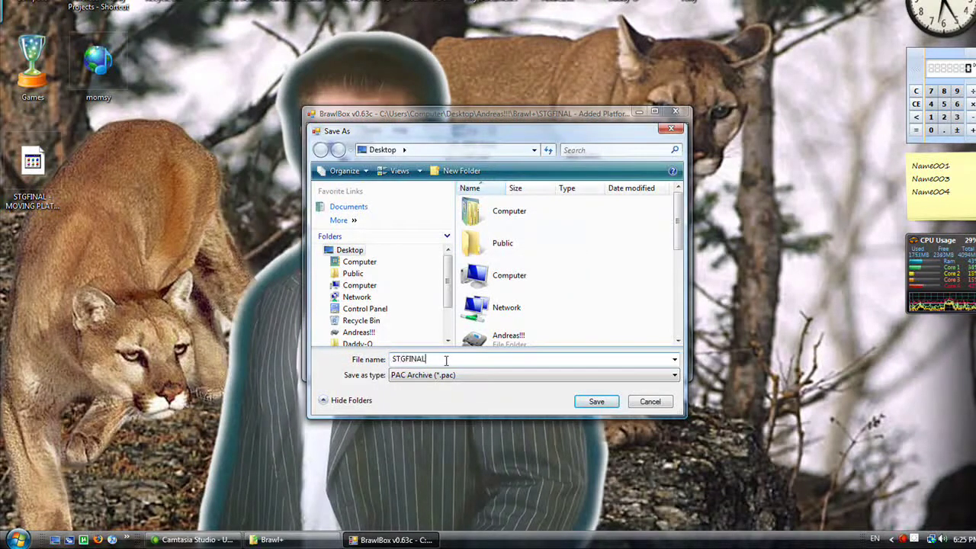
text(-)
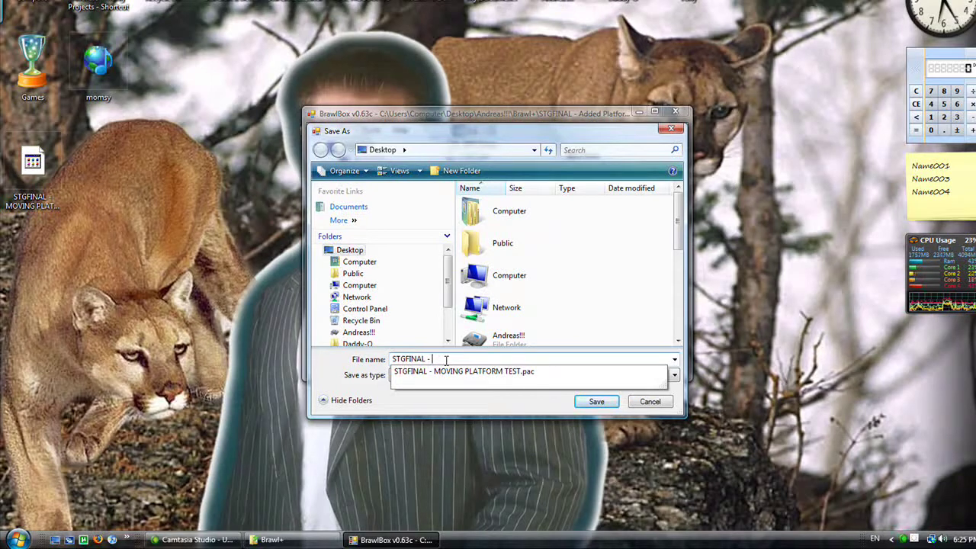
text( TUTORIAL)
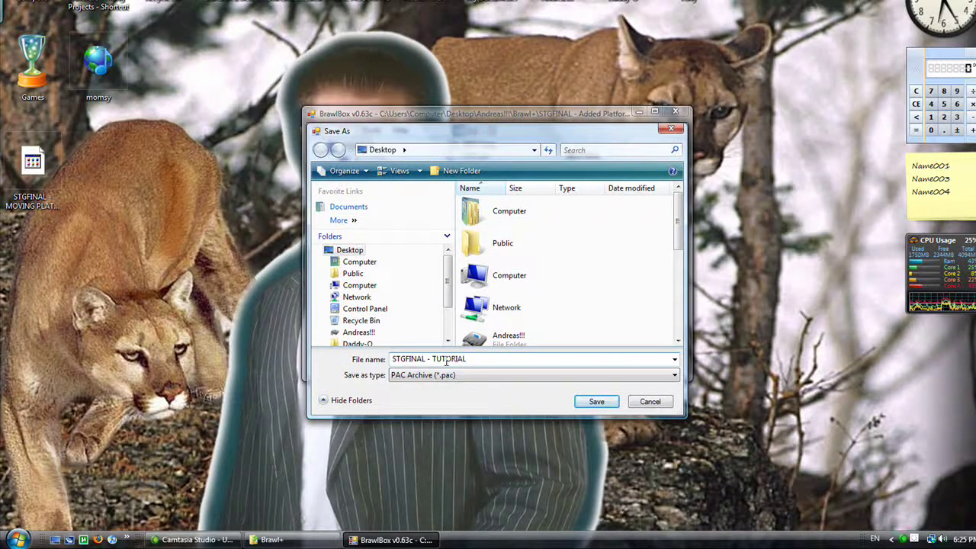
key(Return)
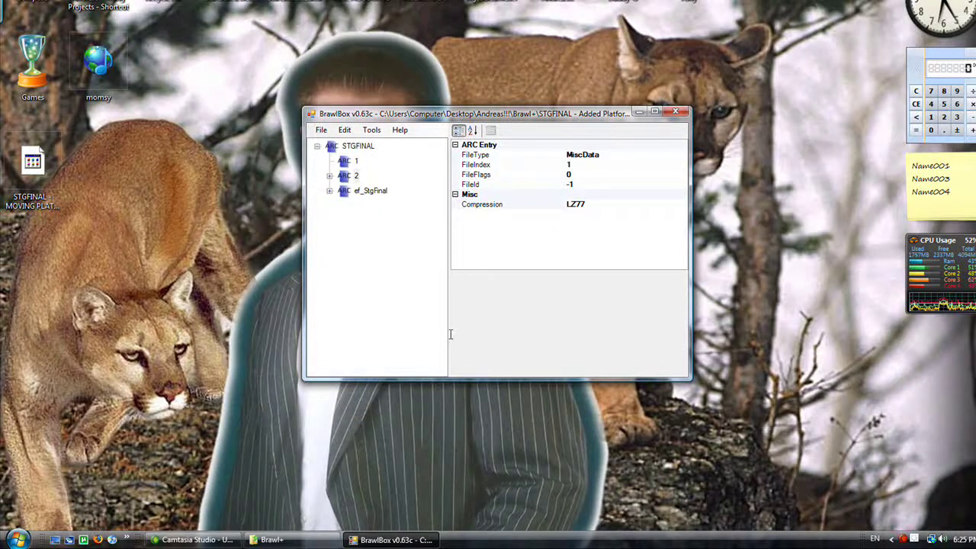
key(Return)
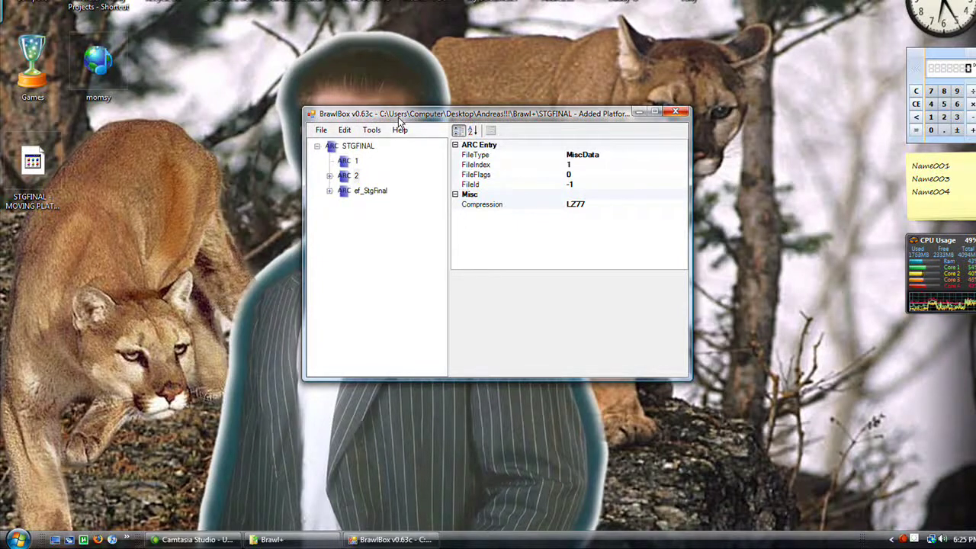
drag(398, 122, 468, 158)
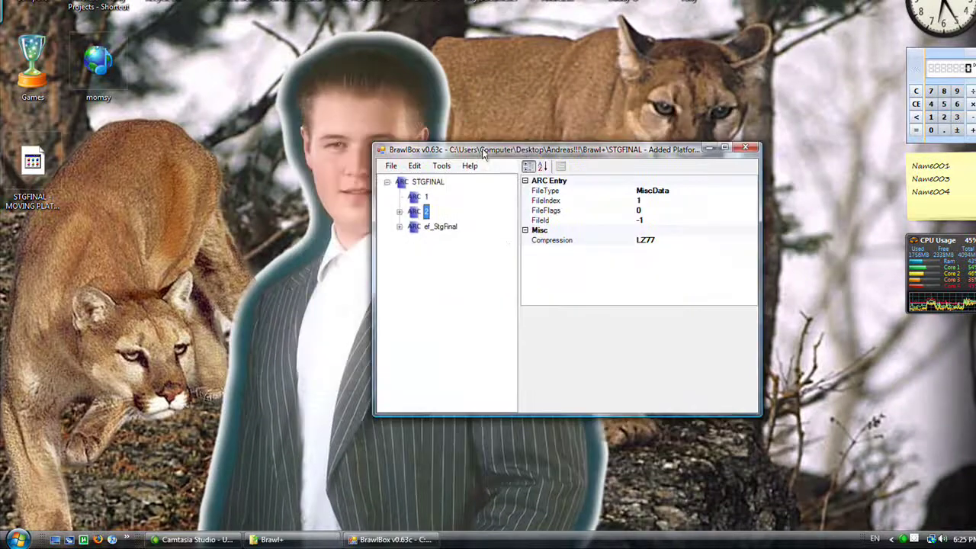
drag(539, 154, 392, 285)
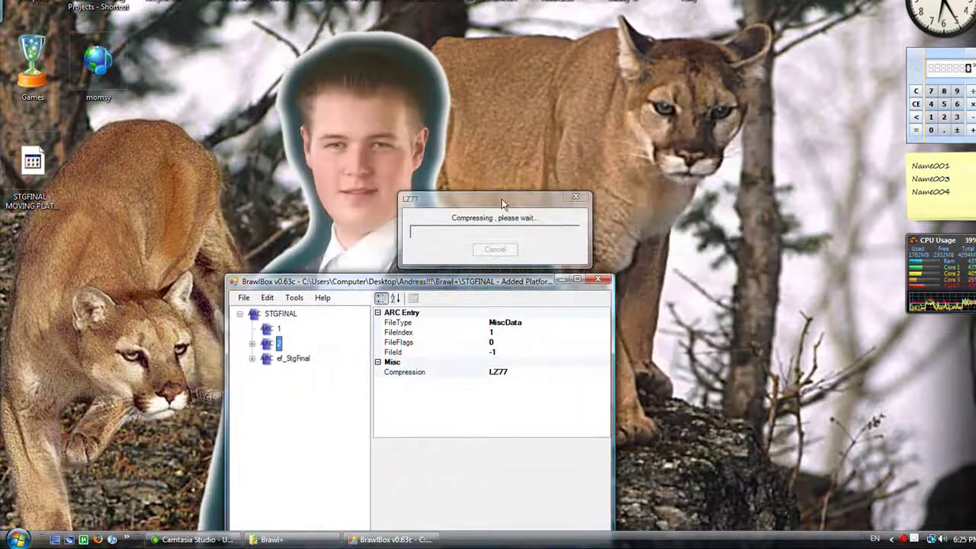
drag(502, 201, 399, 87)
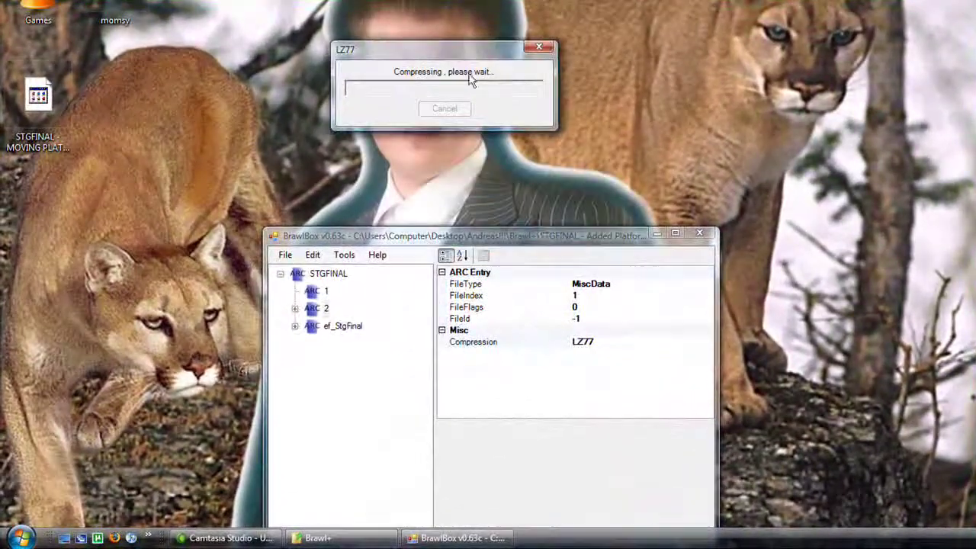
drag(495, 261, 499, 202)
drag(544, 171, 545, 148)
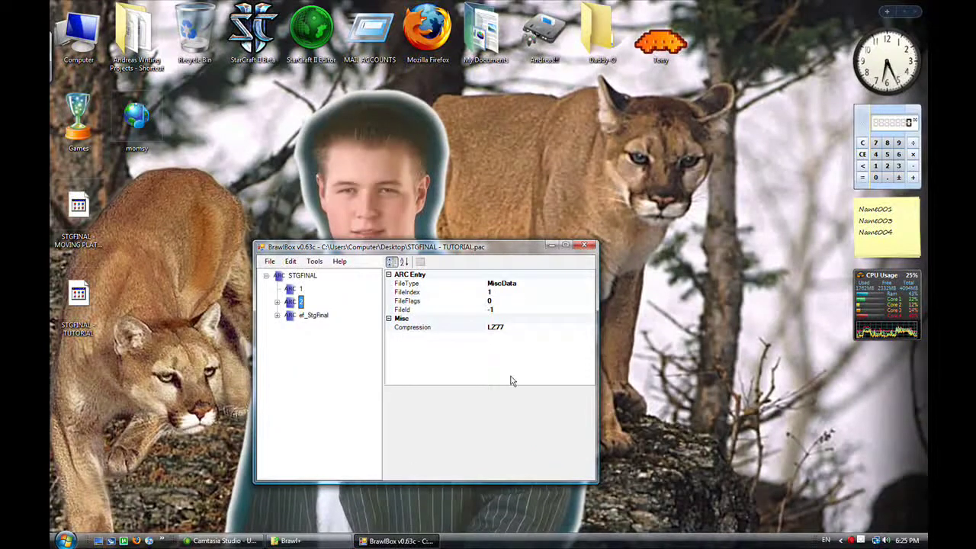
Close BrawlBox with the saved STGFINAL - TUTORIAL.pac stage.
click(585, 247)
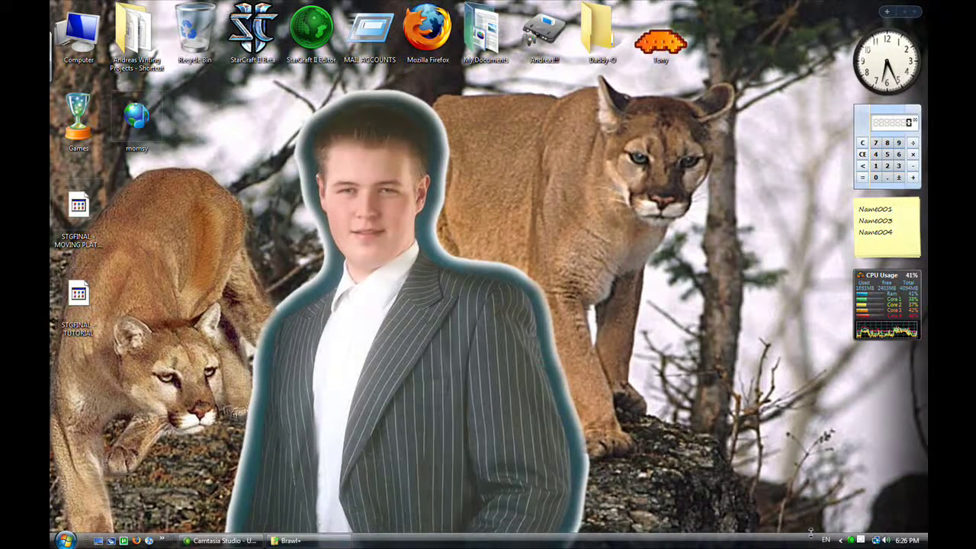
click(851, 543)
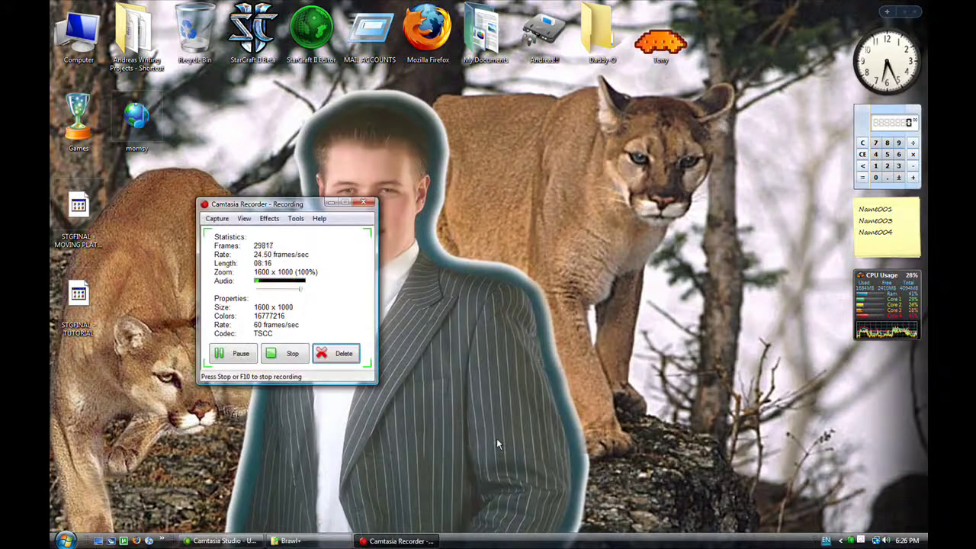
key(F10)
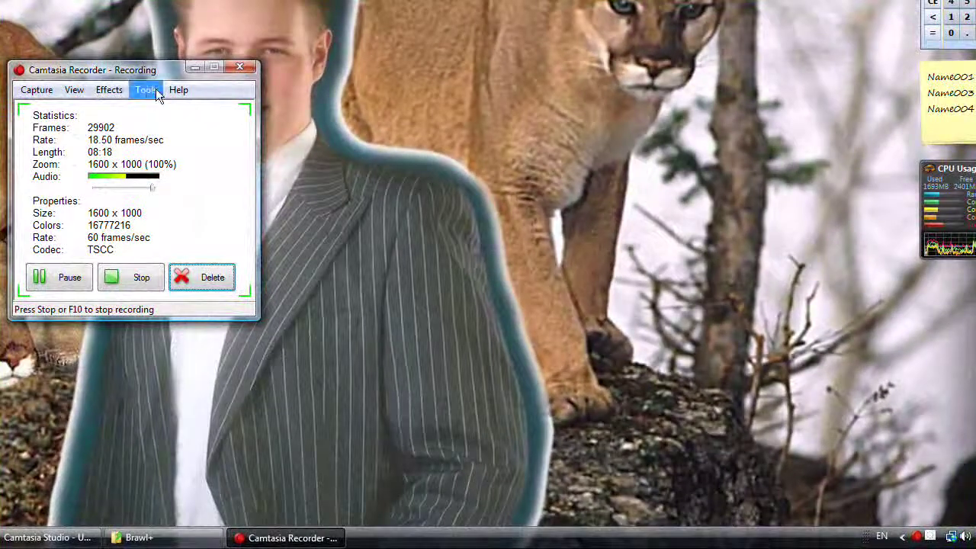